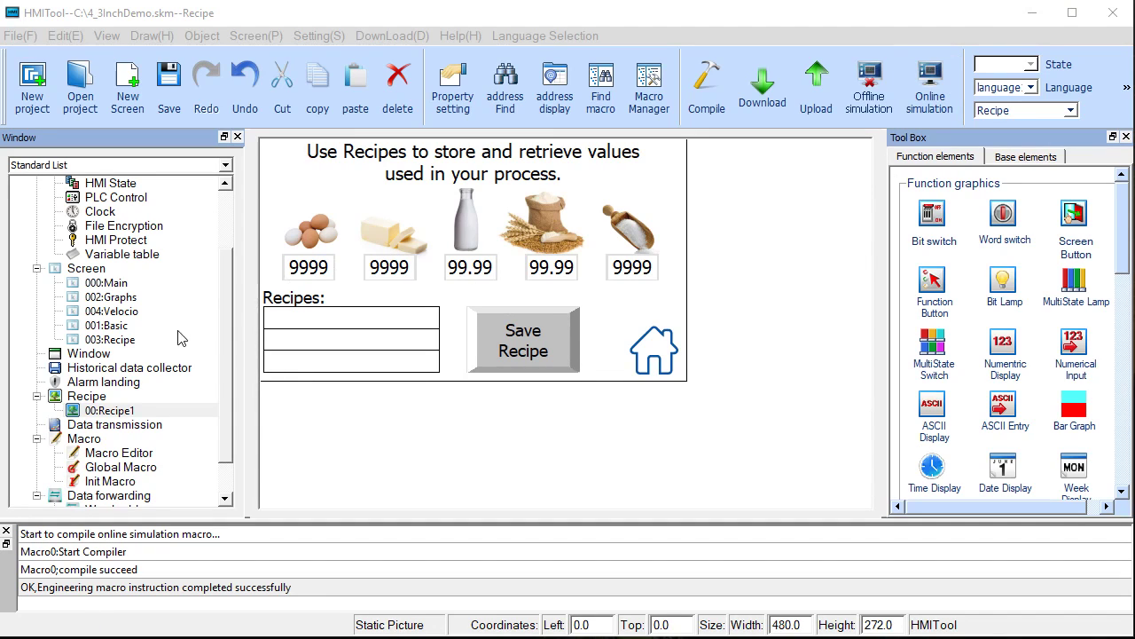
Save the project and start the offline simulation on its Recipe screen
left_click(96, 341)
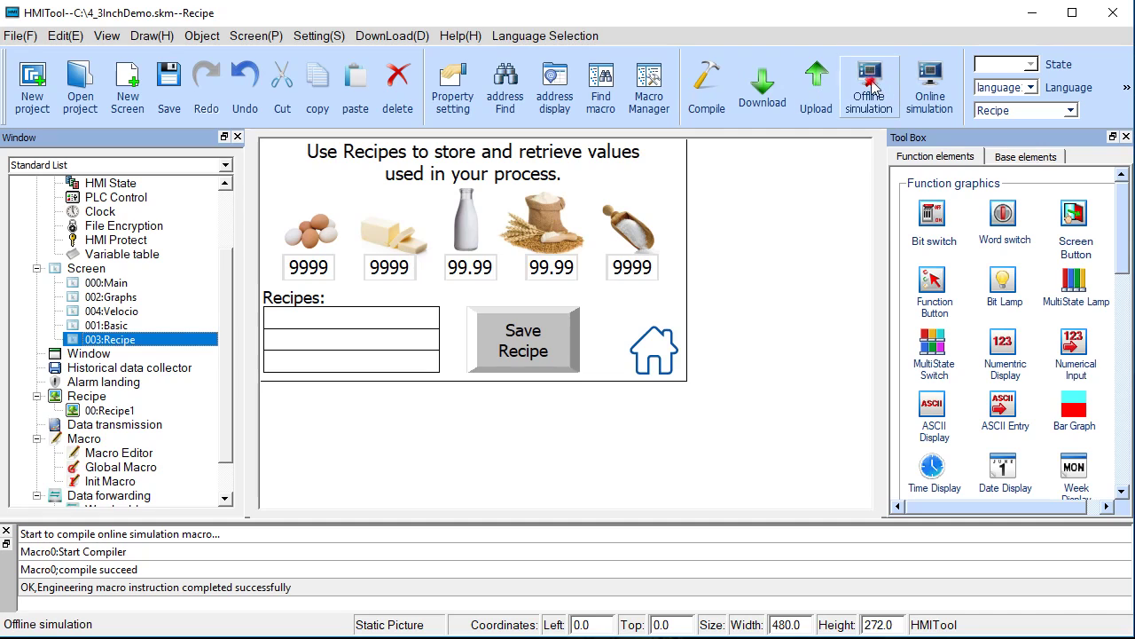
left_click(872, 86)
left_click(523, 339)
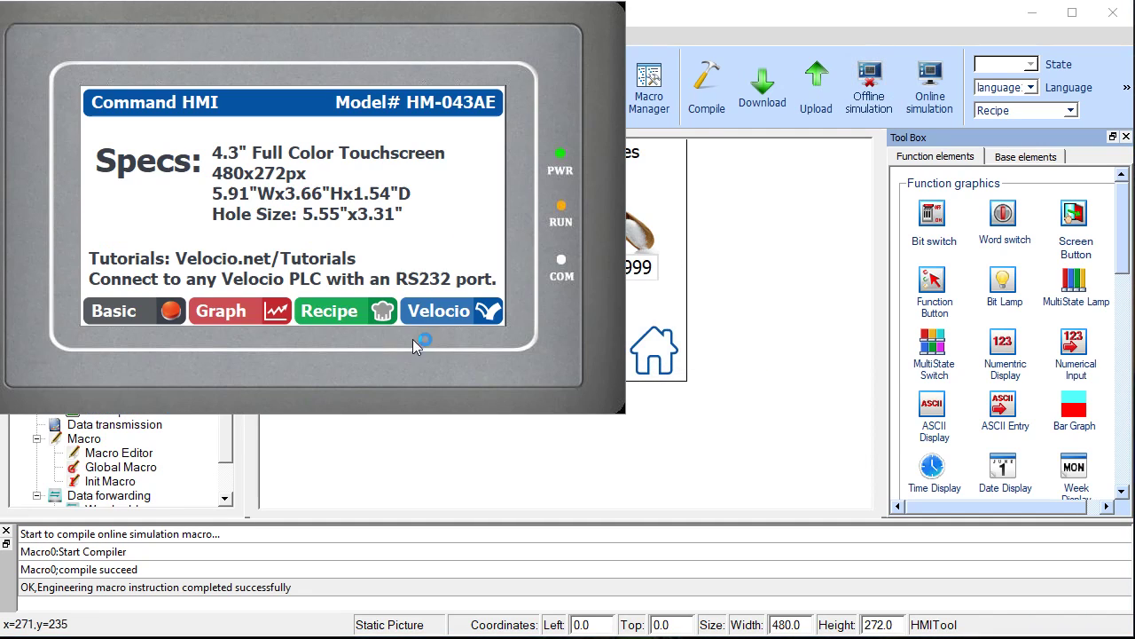
left_click(454, 303)
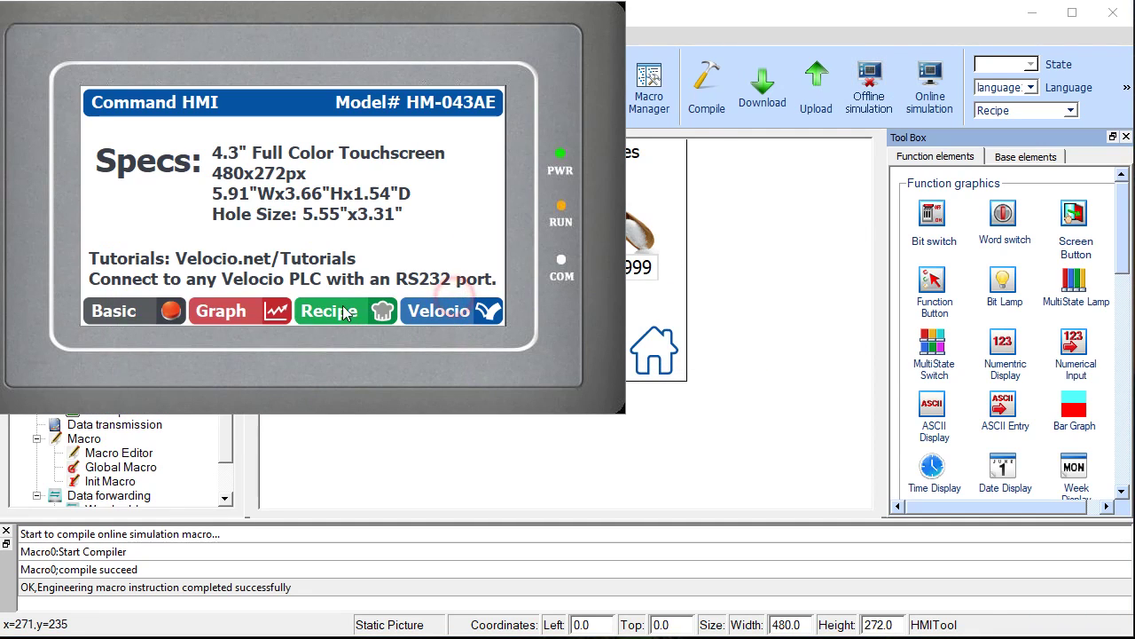
left_click(329, 313)
left_click_drag(290, 24, 351, 38)
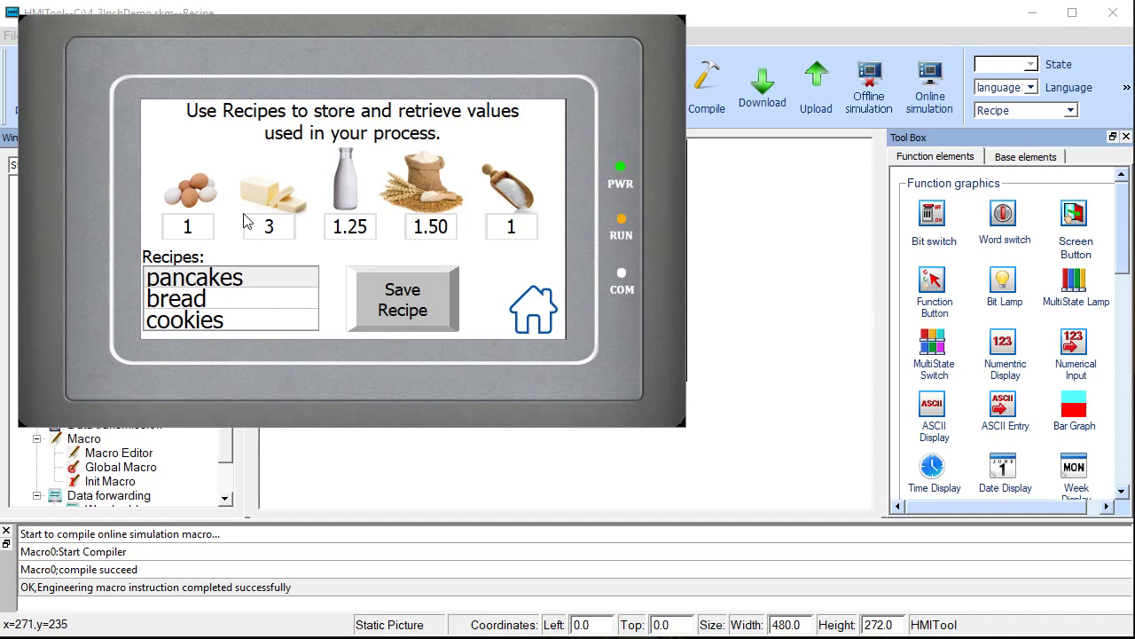
Load the bread, cookies and pancakes recipes, ending on pancakes values 1, 3, 1.25, 1.50 and 1
left_click(214, 303)
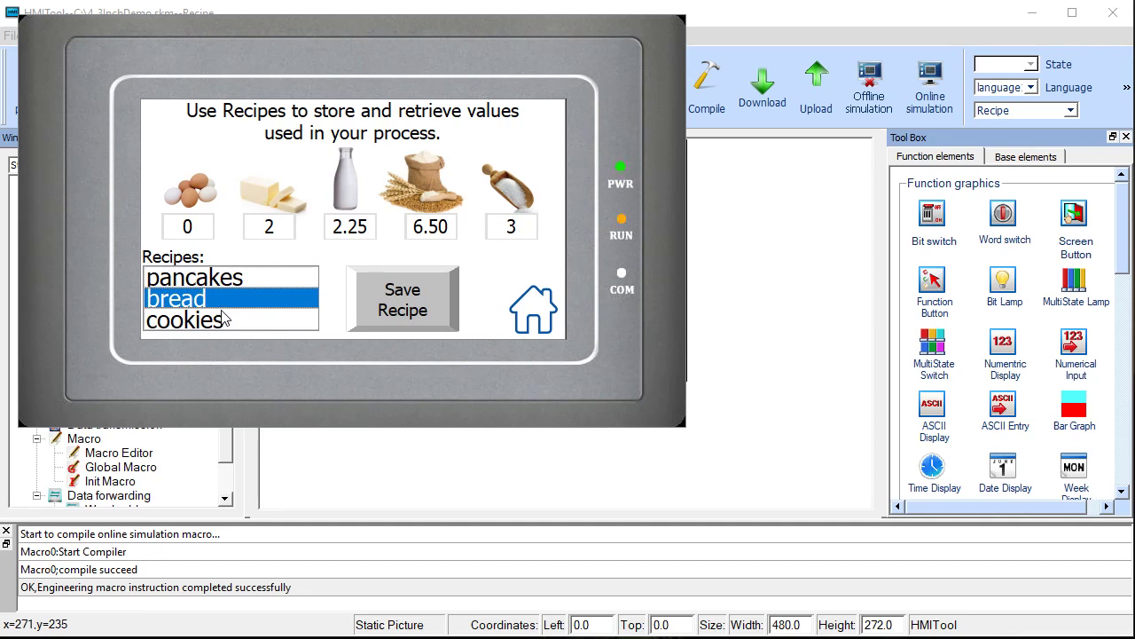
left_click(216, 325)
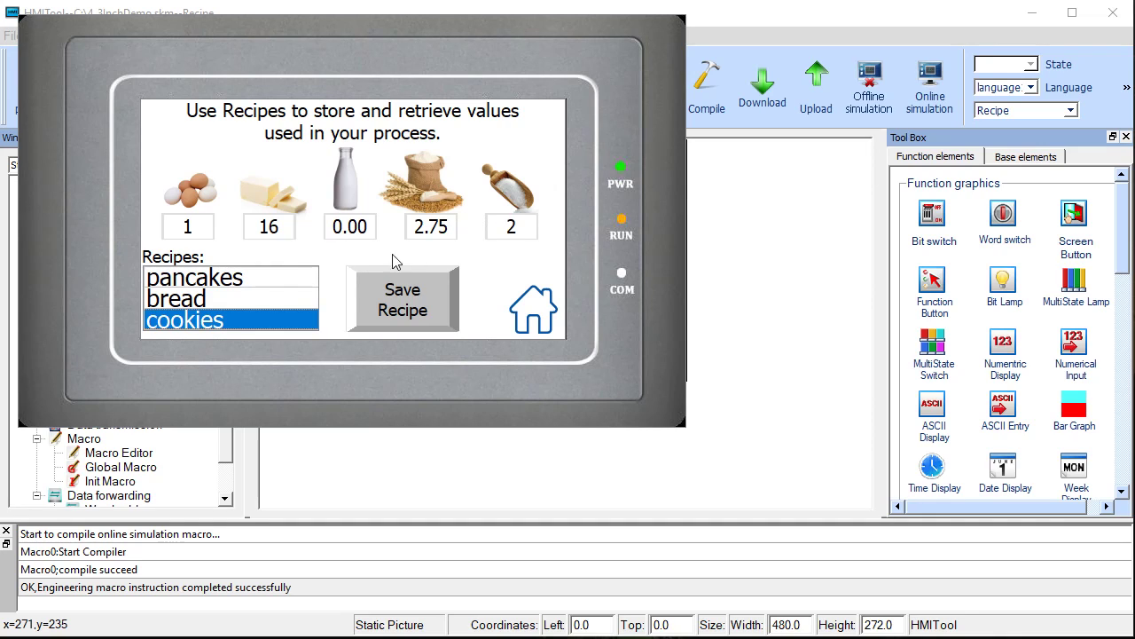
left_click(239, 276)
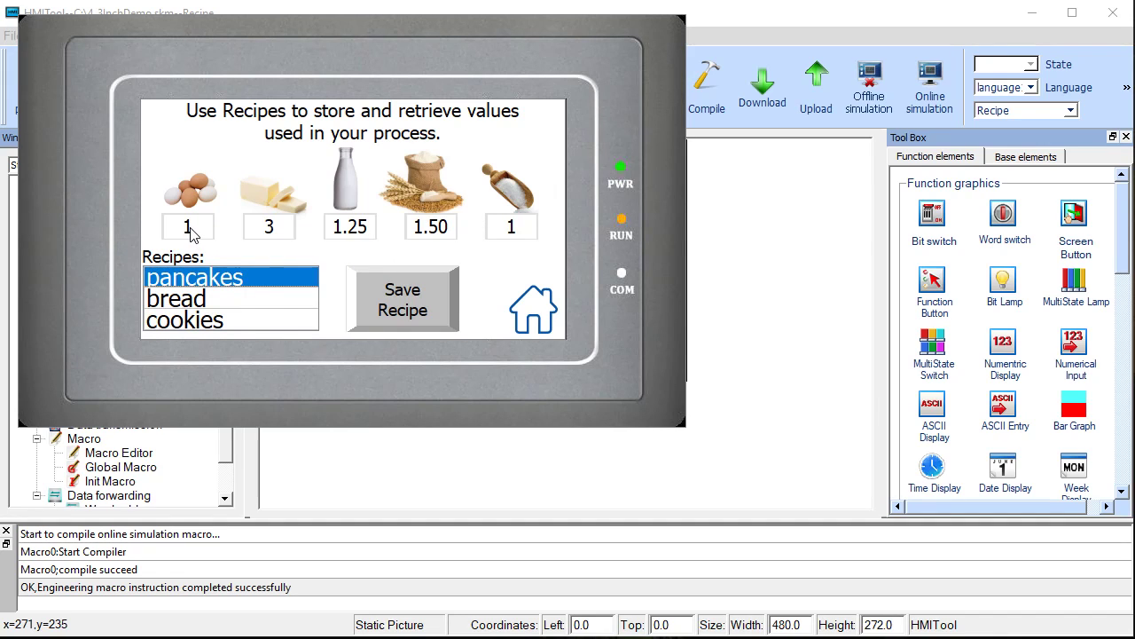
Change the pancakes egg amount to 3 and save the recipe
left_click(189, 229)
left_click(332, 217)
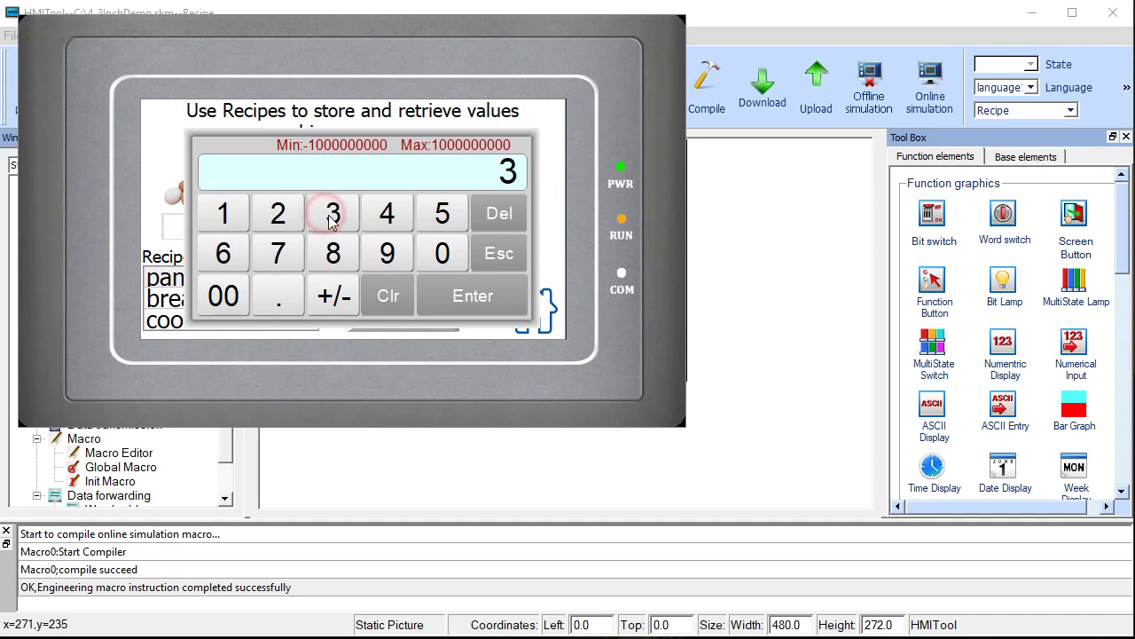
left_click(470, 300)
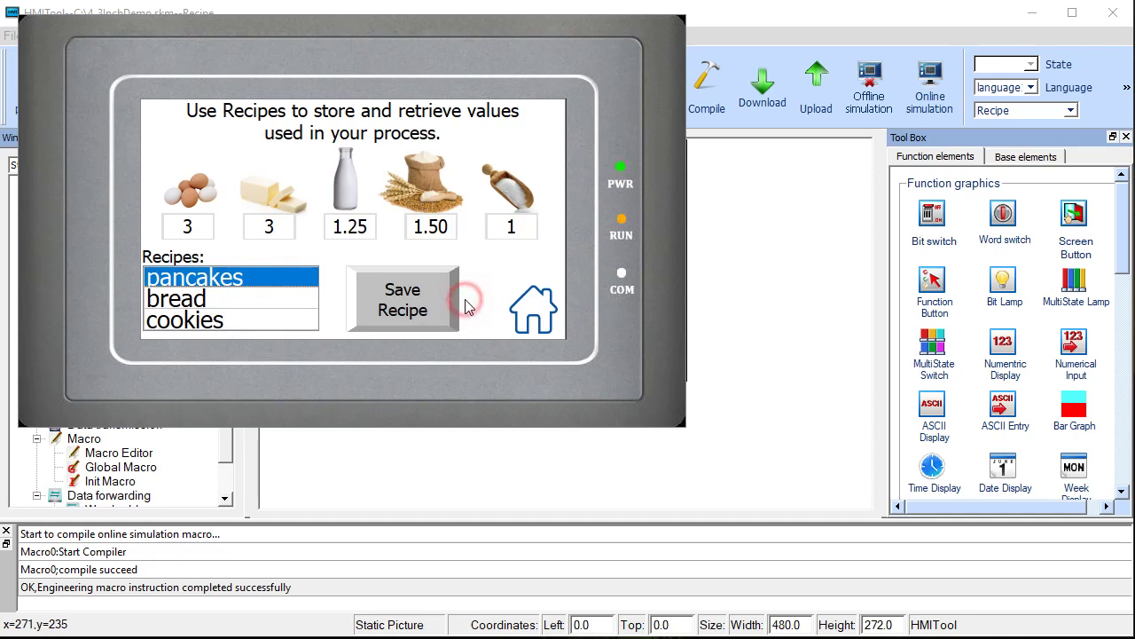
left_click(400, 304)
Switch between bread, cookies and pancakes to verify the saved egg amount of 3
left_click(248, 306)
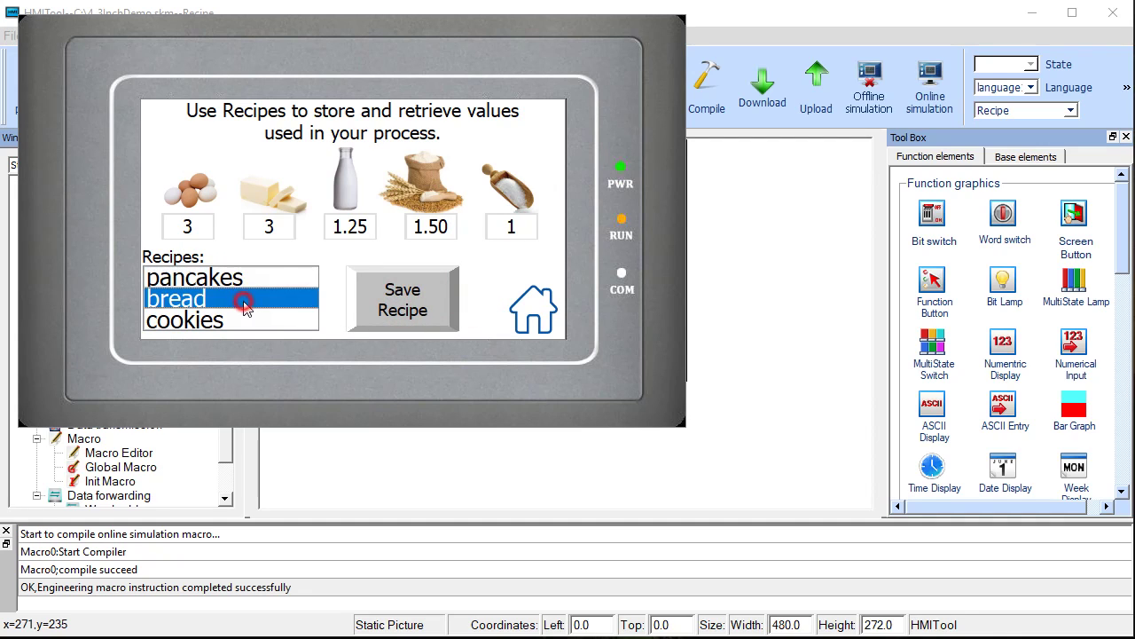
left_click(234, 280)
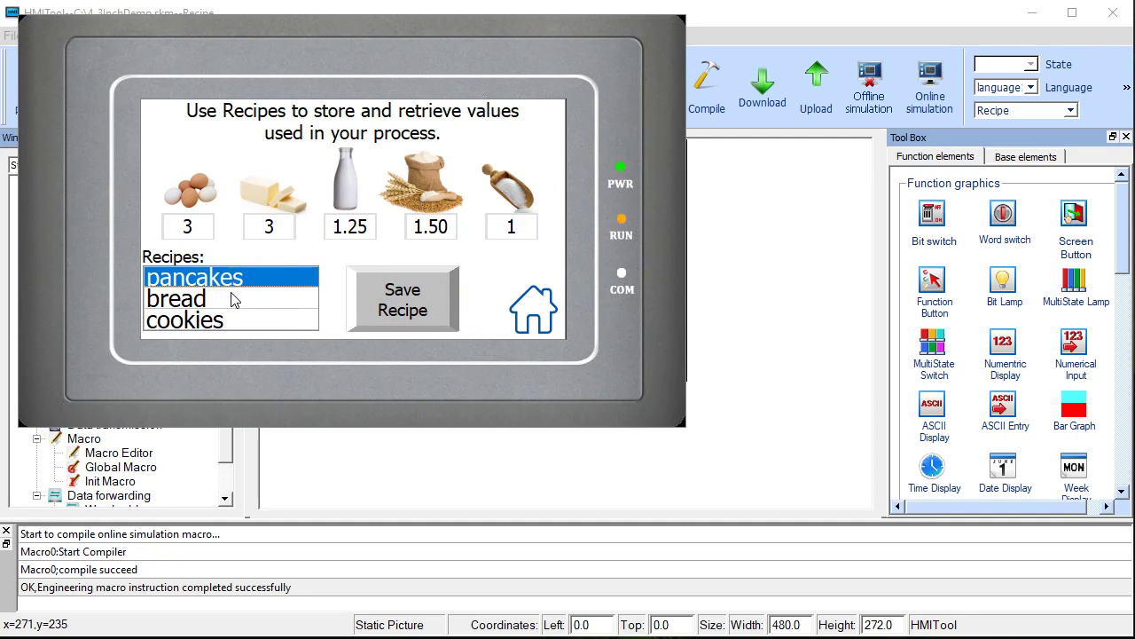
left_click(235, 297)
left_click(229, 323)
left_click(228, 300)
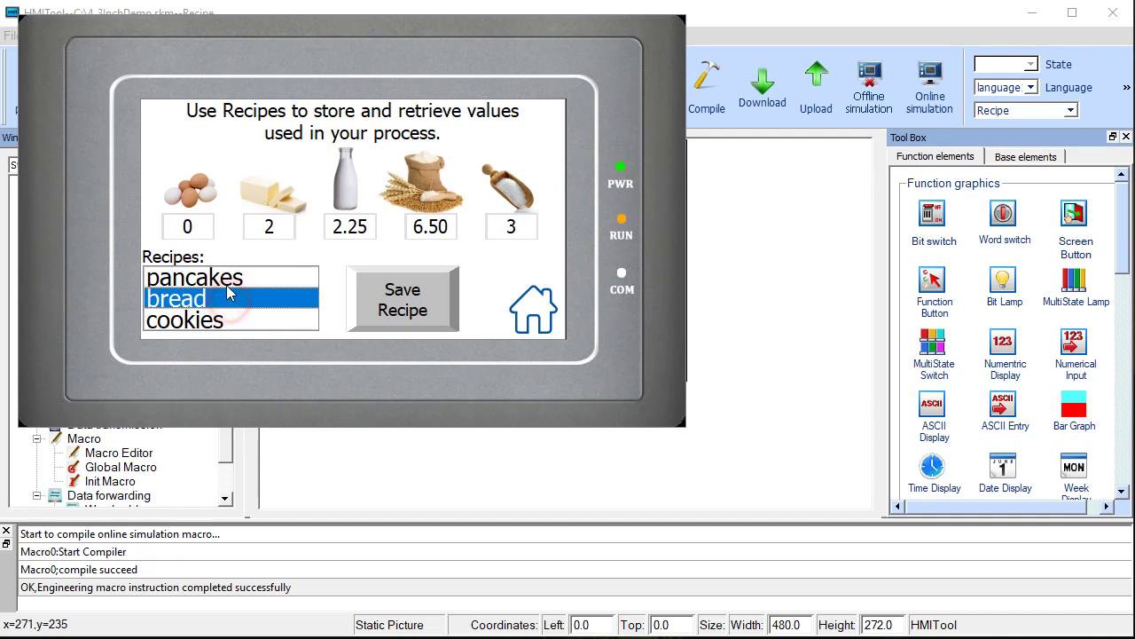
left_click(228, 280)
Reset the pancakes egg amount to 1, load bread and cookies, and return to the main screen
left_click(189, 229)
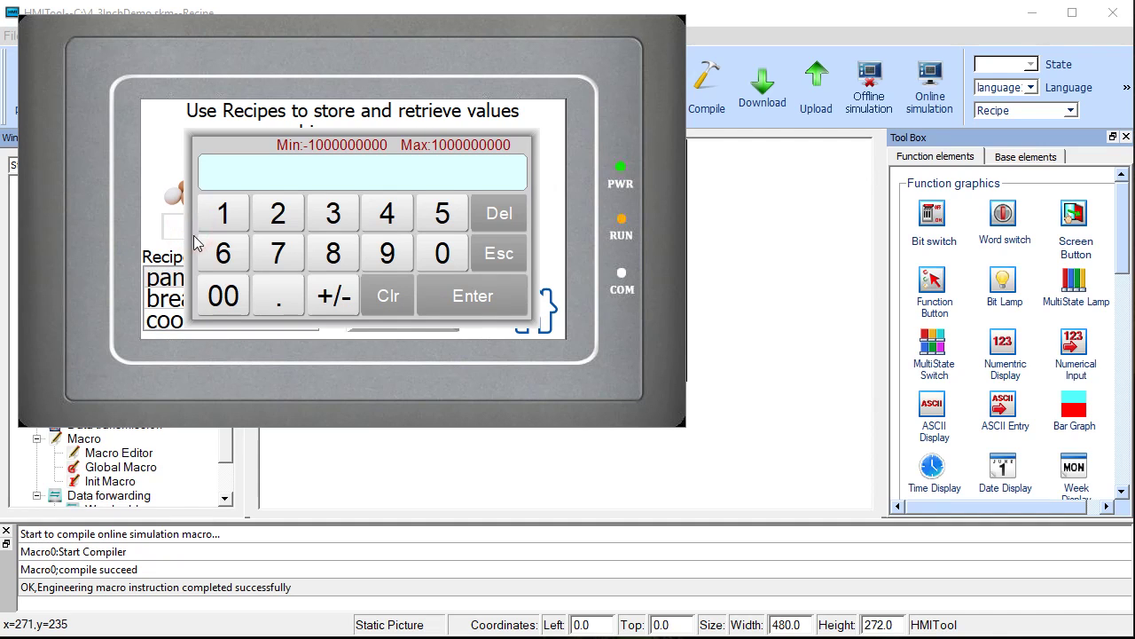
left_click(234, 217)
left_click(472, 301)
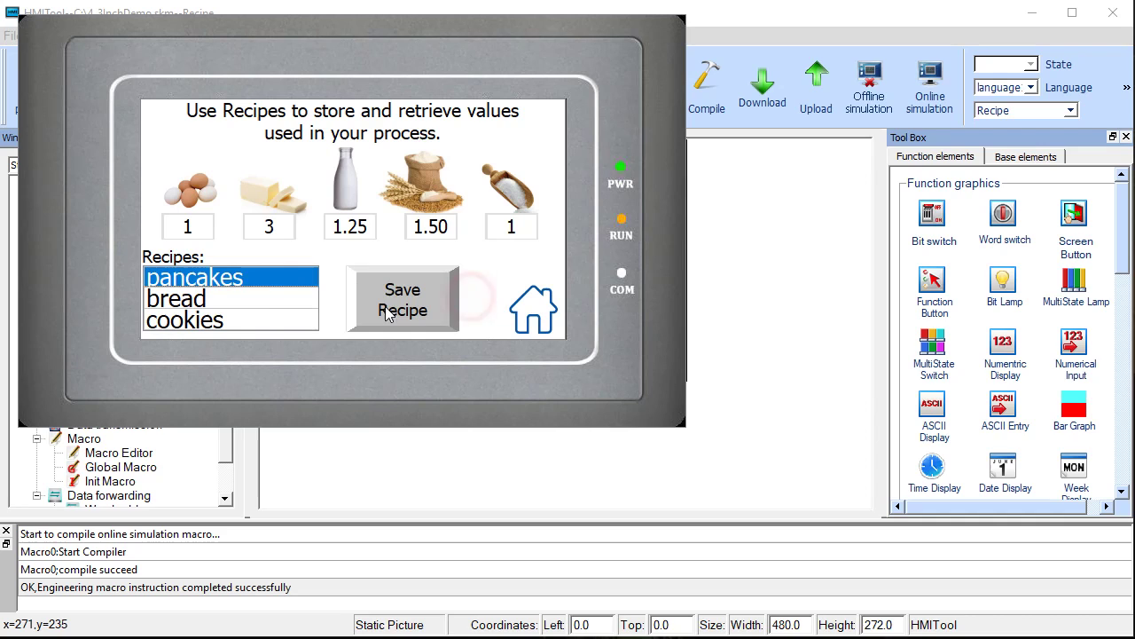
left_click(268, 302)
left_click(266, 321)
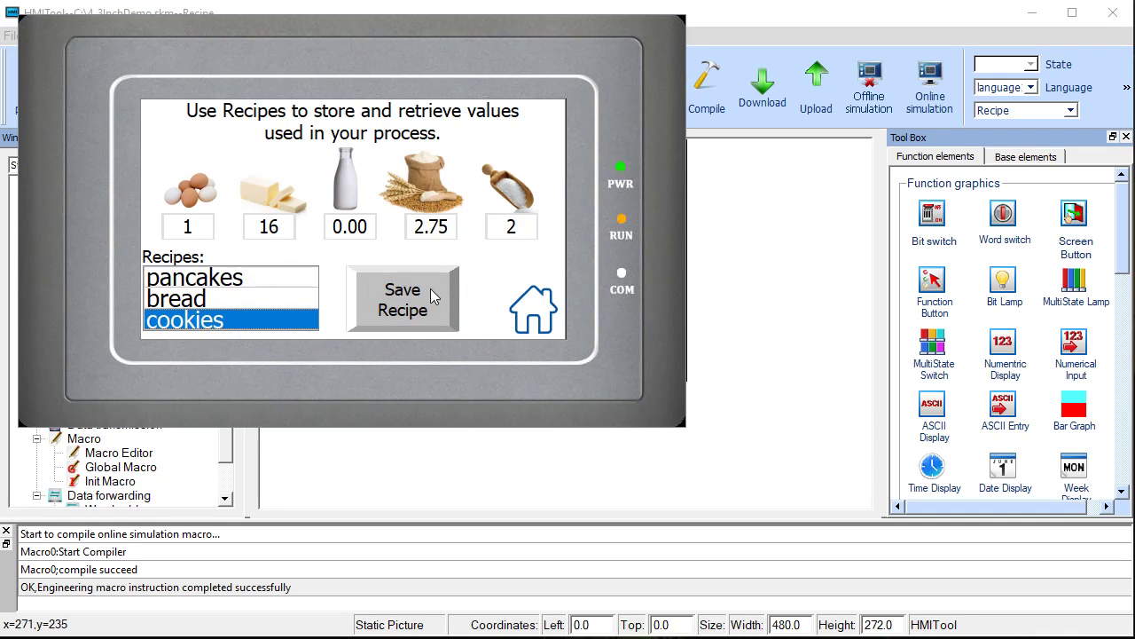
left_click(535, 314)
Exit the offline simulator and add a new recipe group under Recipe
right_click(502, 220)
left_click(505, 229)
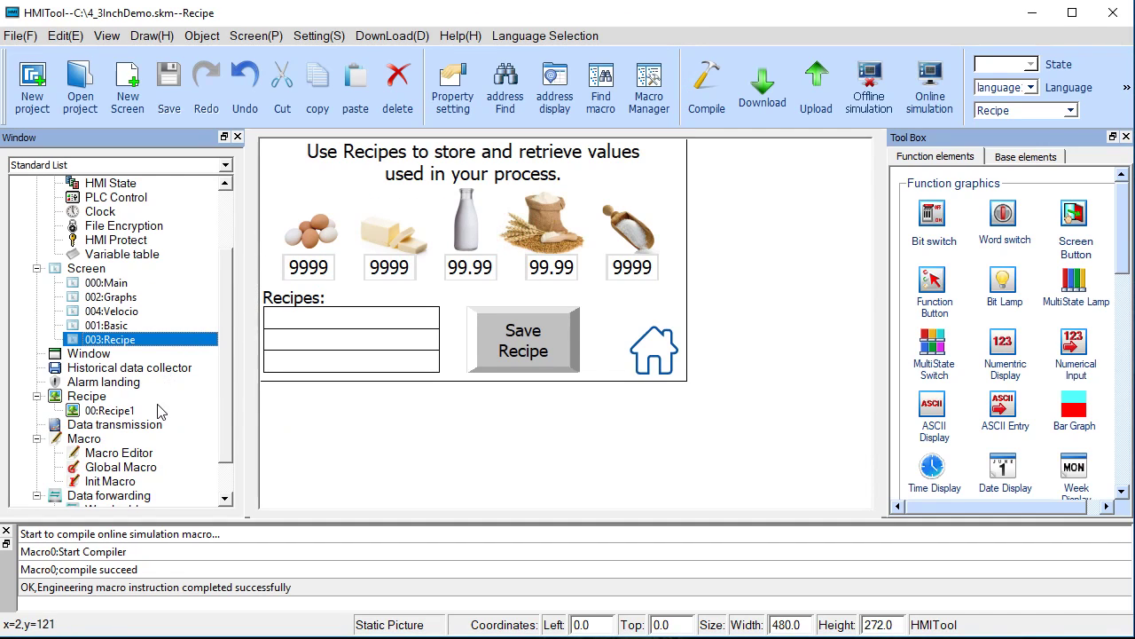
right_click(80, 396)
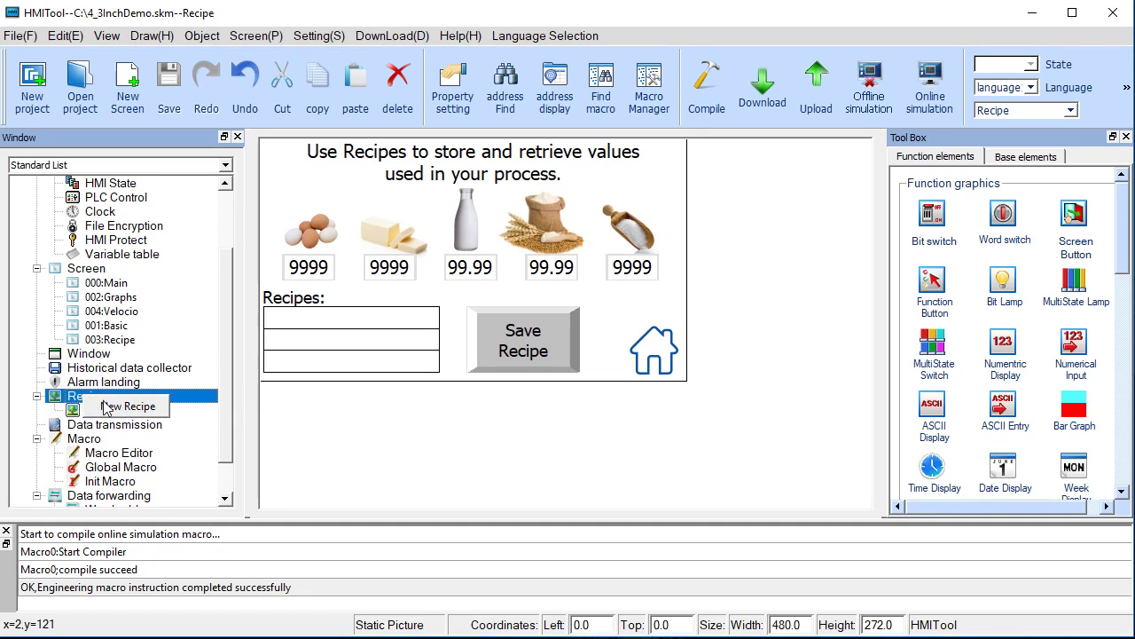
left_click(124, 406)
Open the Recipe1 settings dialog and position it for viewing
double_click(135, 409)
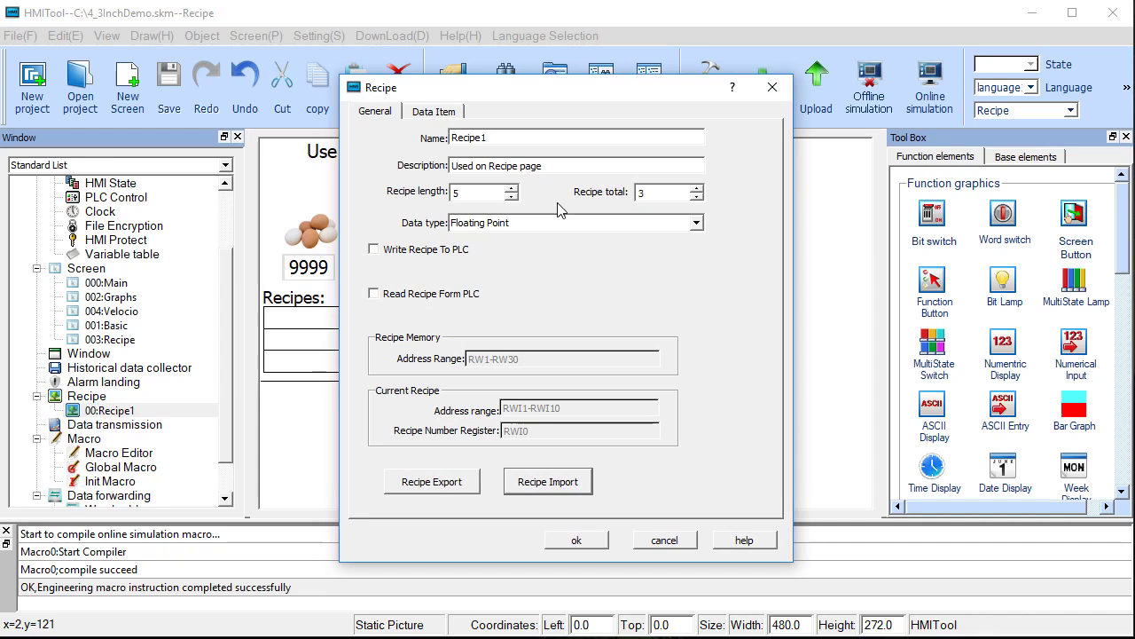
left_click_drag(495, 94, 674, 348)
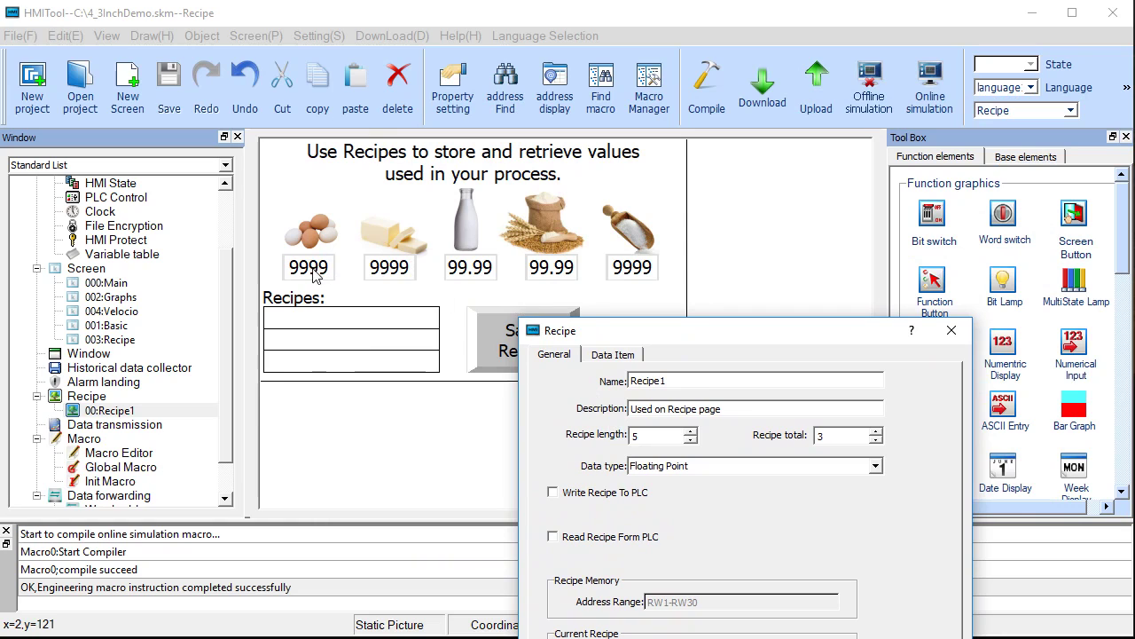
left_click_drag(700, 333, 680, 181)
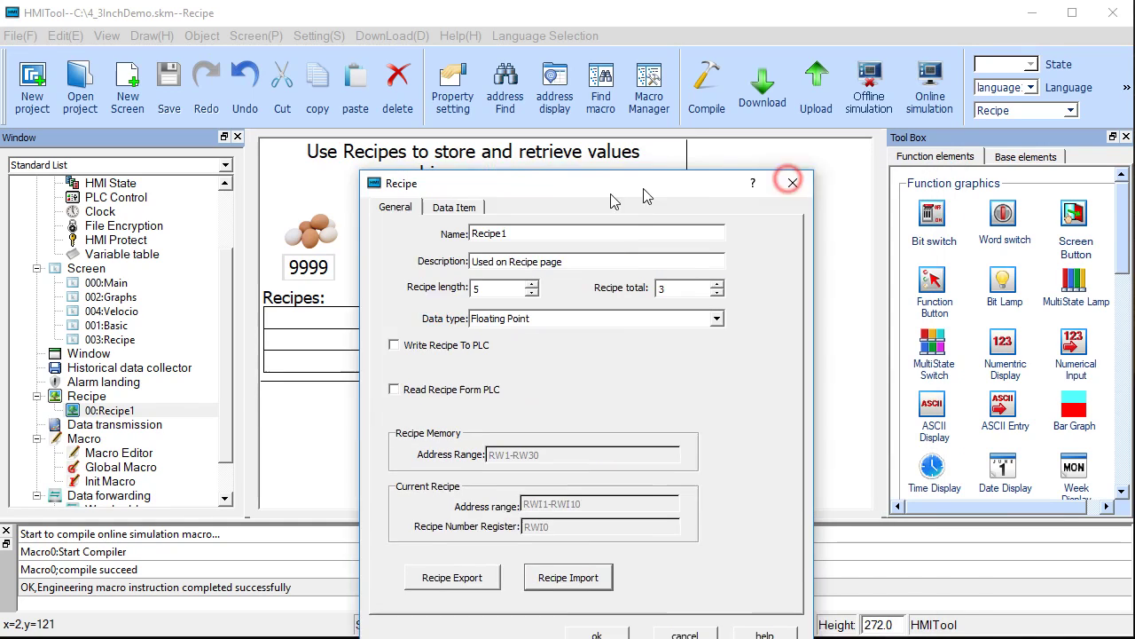
left_click_drag(791, 176, 512, 122)
Review Recipe1's data table, comparing the pancakes, bread and cookies columns and the RWI1 egg value
left_click(417, 127)
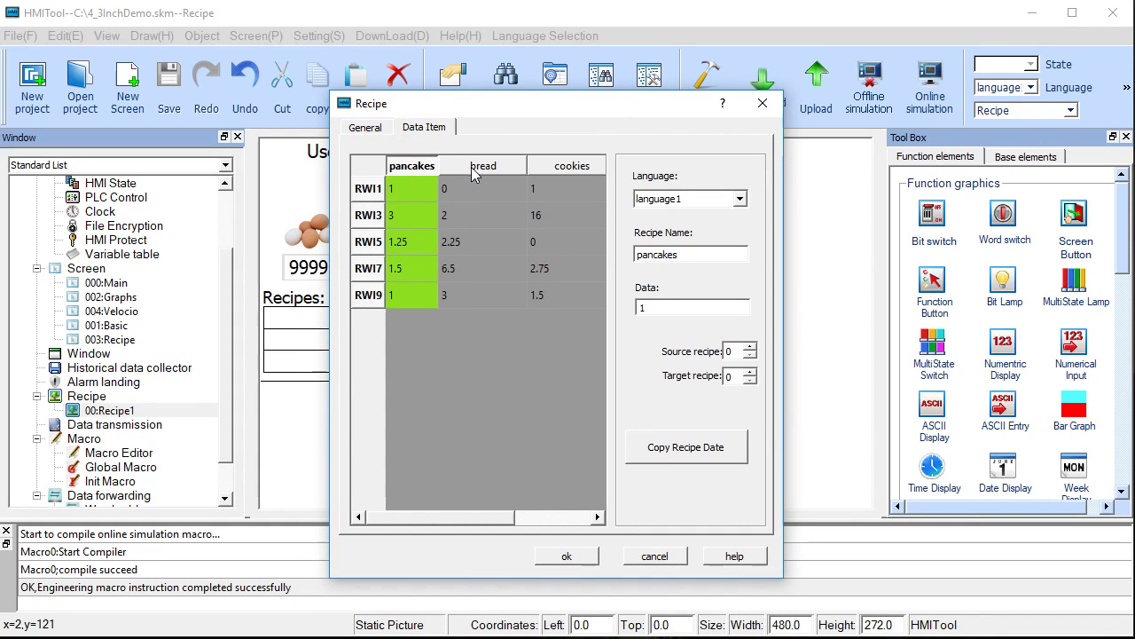
left_click(412, 188)
left_click(473, 169)
left_click(414, 170)
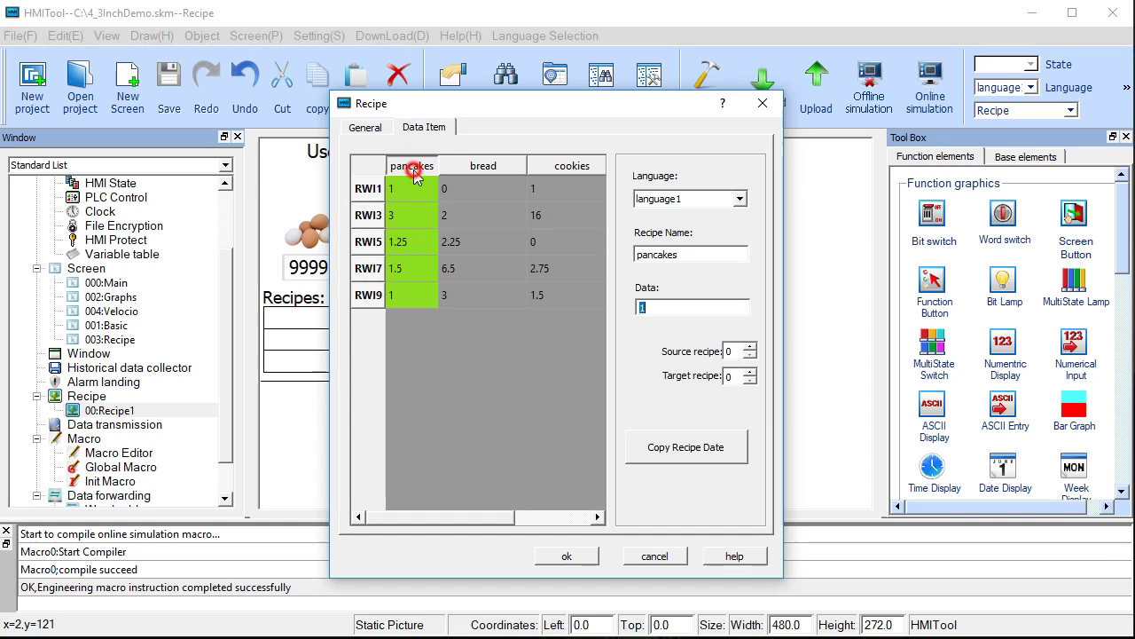
left_click(483, 166)
left_click(537, 166)
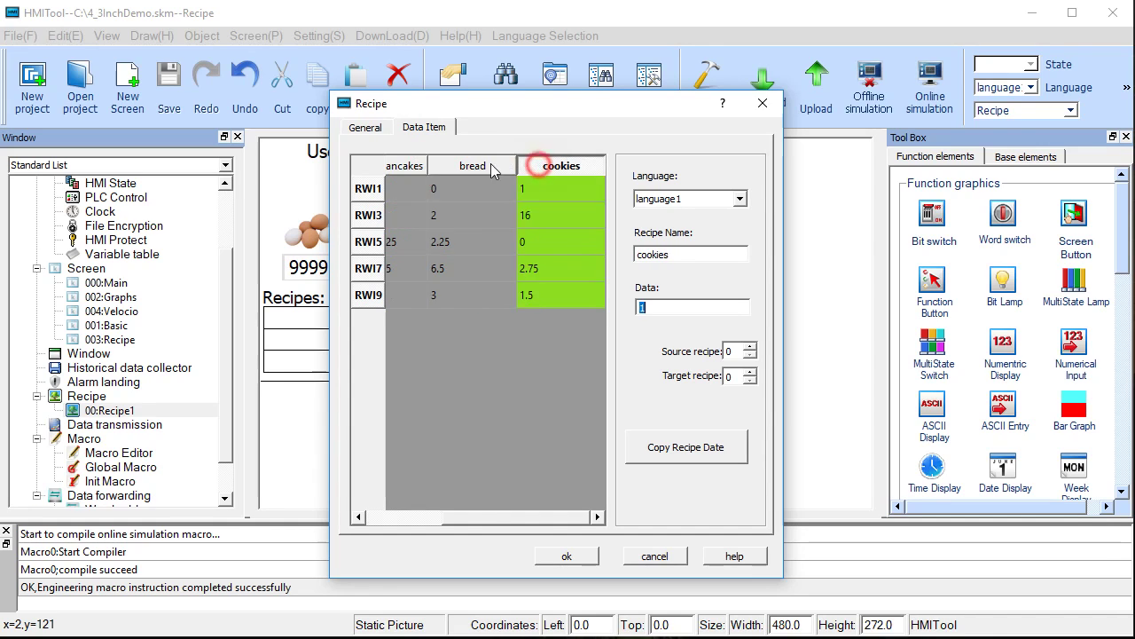
left_click(479, 166)
left_click(414, 166)
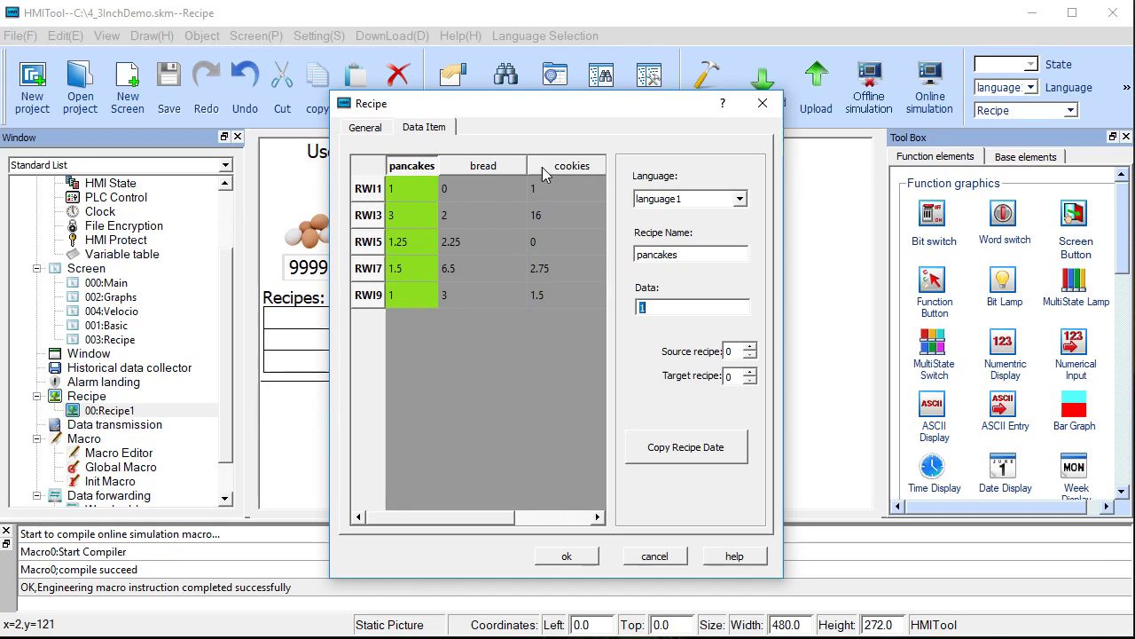
left_click(420, 190)
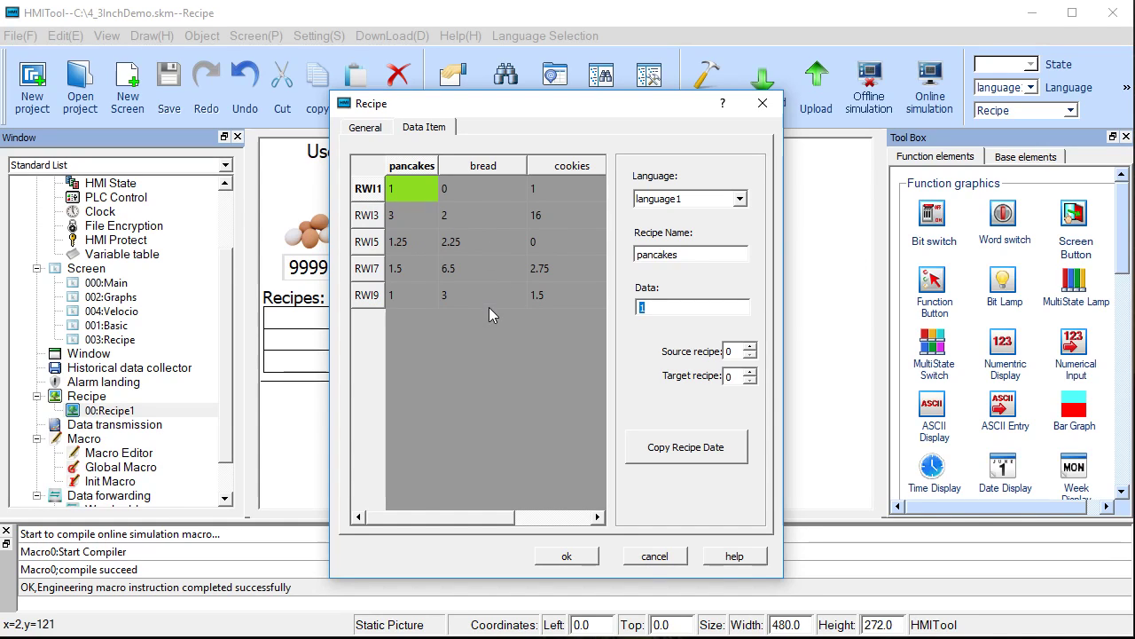
Close the Recipe1 settings with OK and select the eggs numeric input
left_click(363, 124)
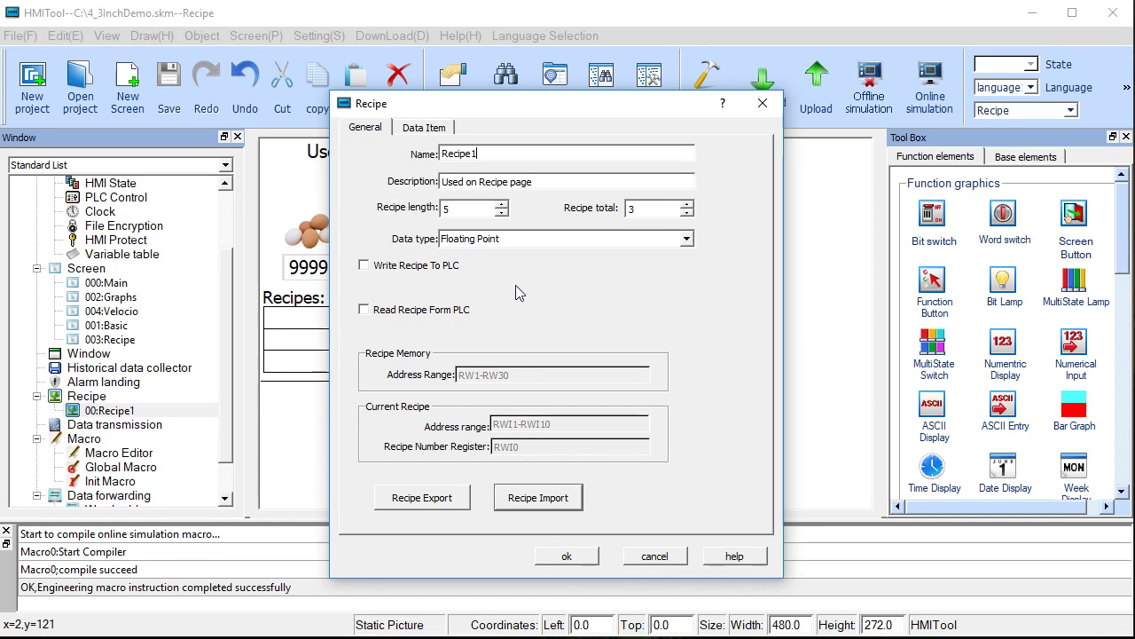
left_click(559, 556)
left_click(310, 273)
Inspect the eggs input's properties, then confirm the recipe list uses group Recipe1
double_click(311, 274)
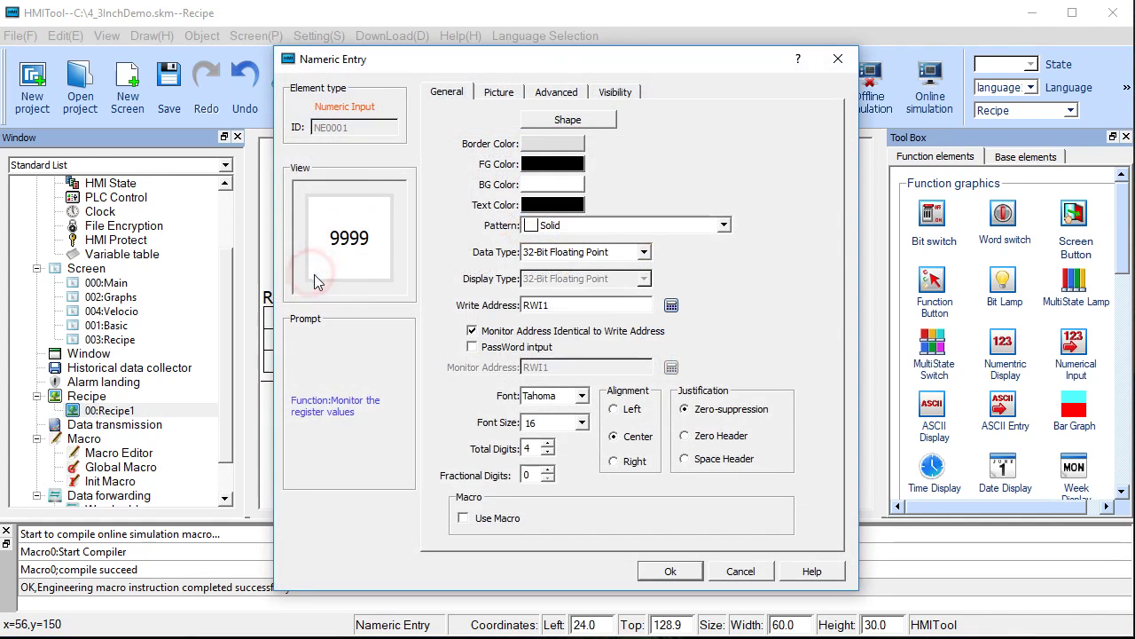
left_click(837, 59)
double_click(409, 324)
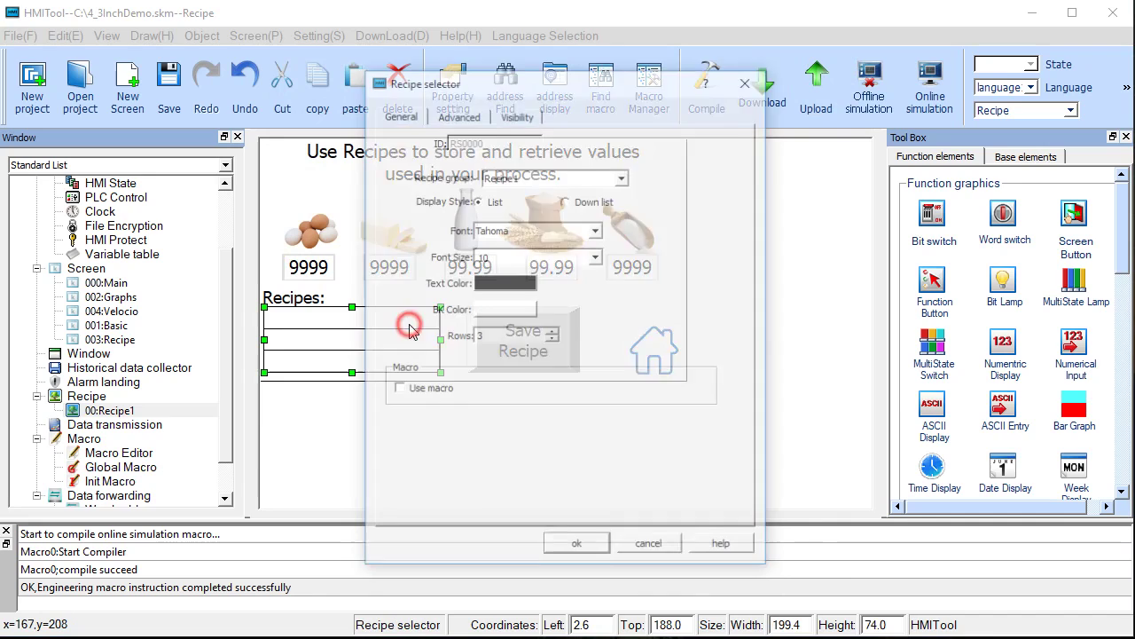
left_click(603, 178)
left_click(674, 170)
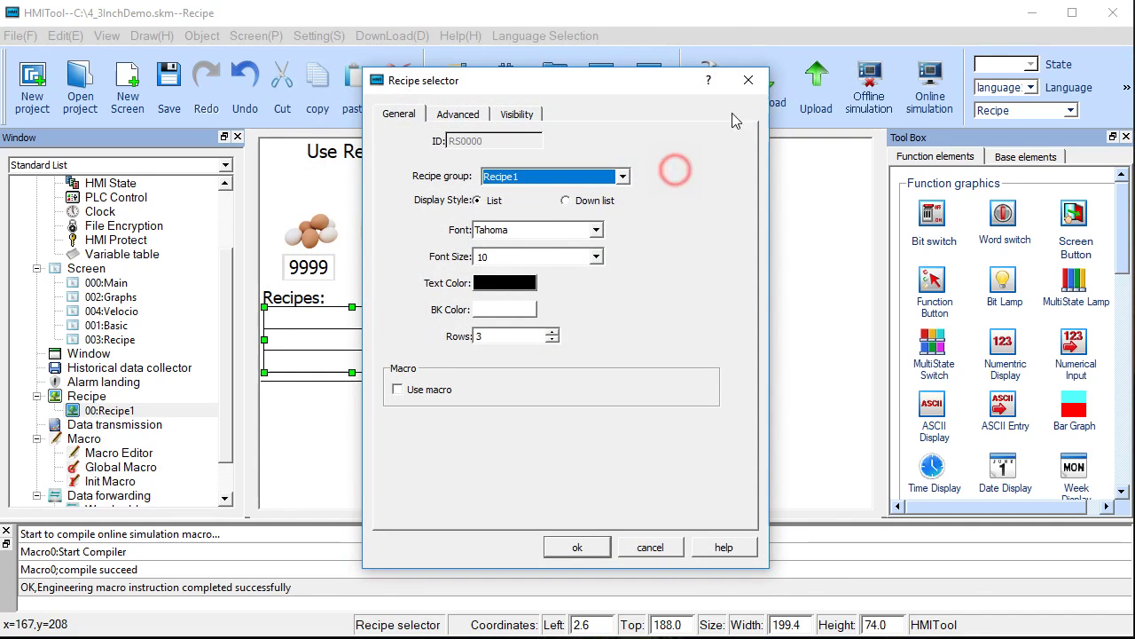
left_click(750, 80)
Recheck the recipe selector's settings, keeping Recipe1 as its group, and close them
left_click_drag(1128, 262, 1132, 370)
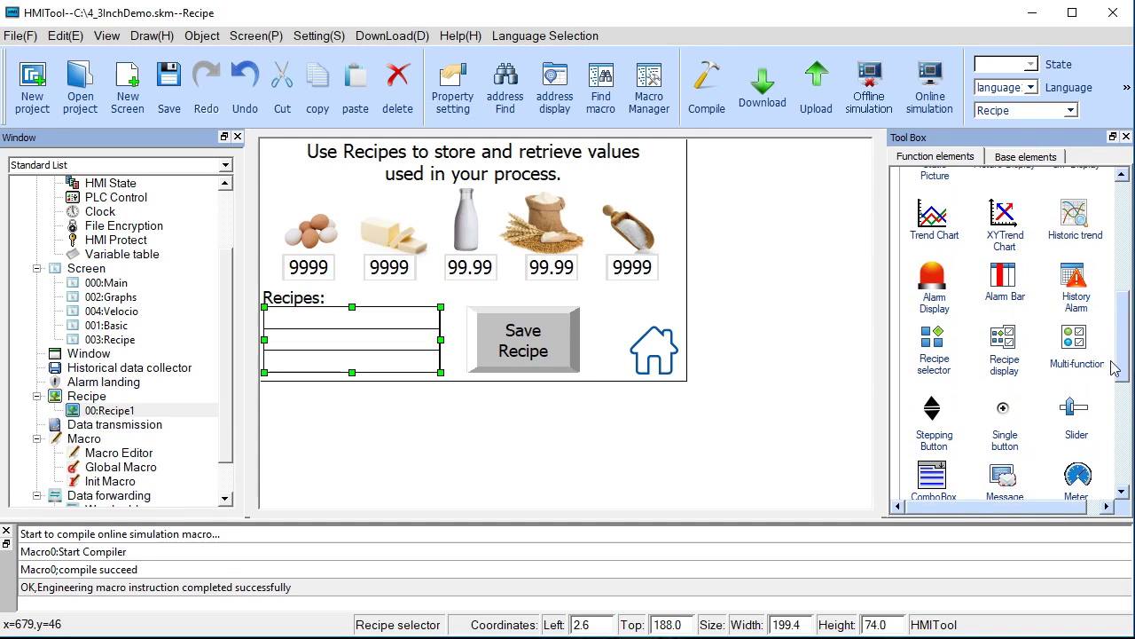
double_click(351, 339)
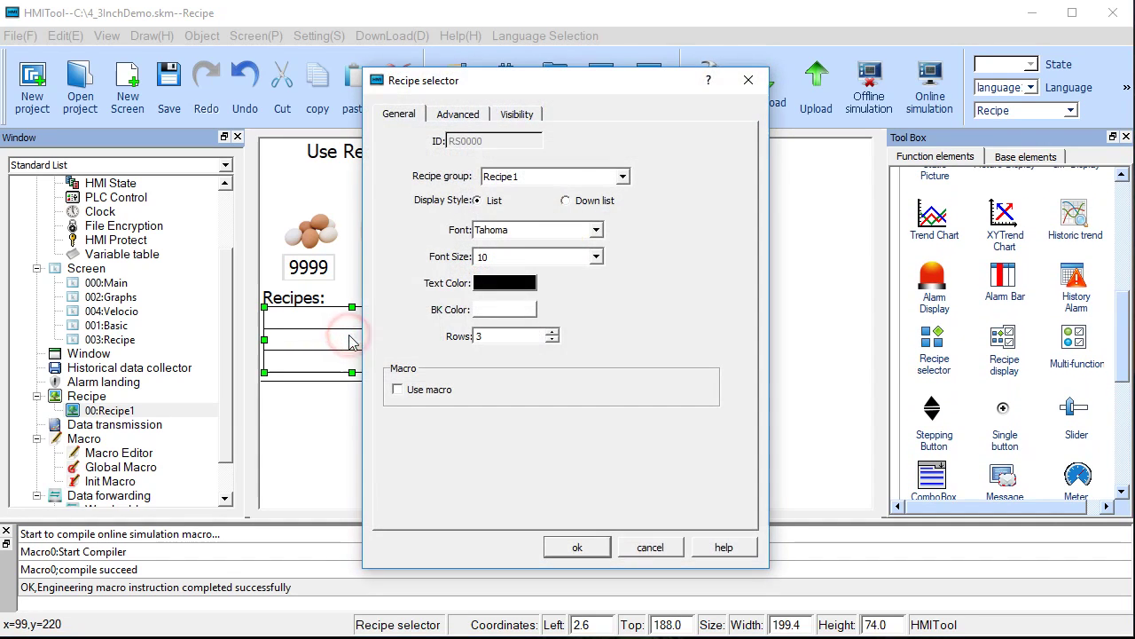
left_click(603, 179)
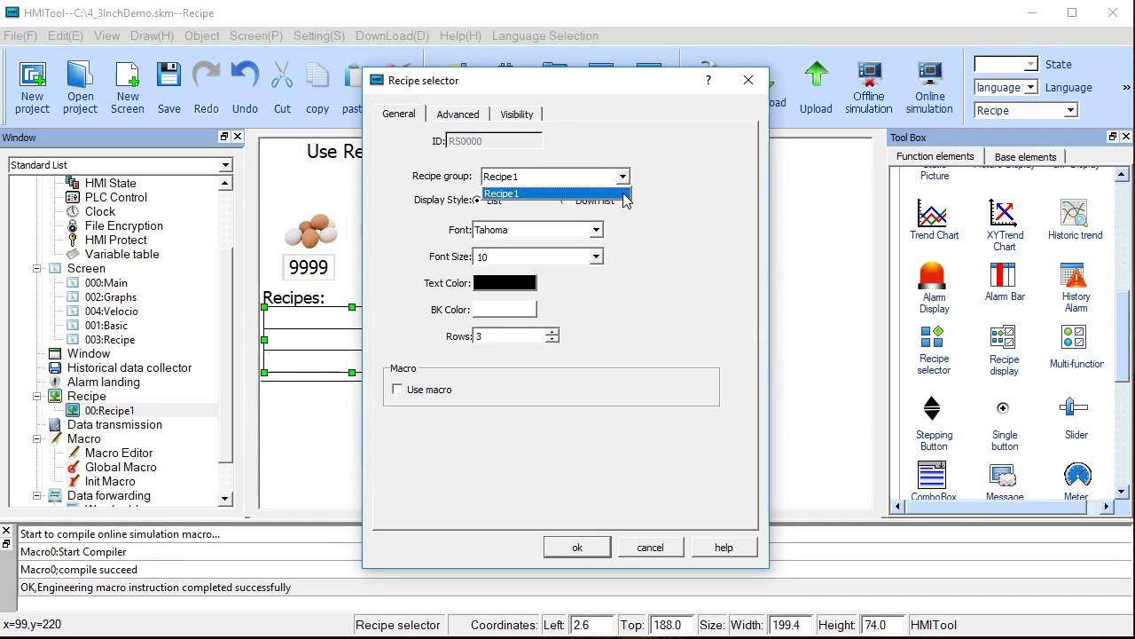
left_click(684, 172)
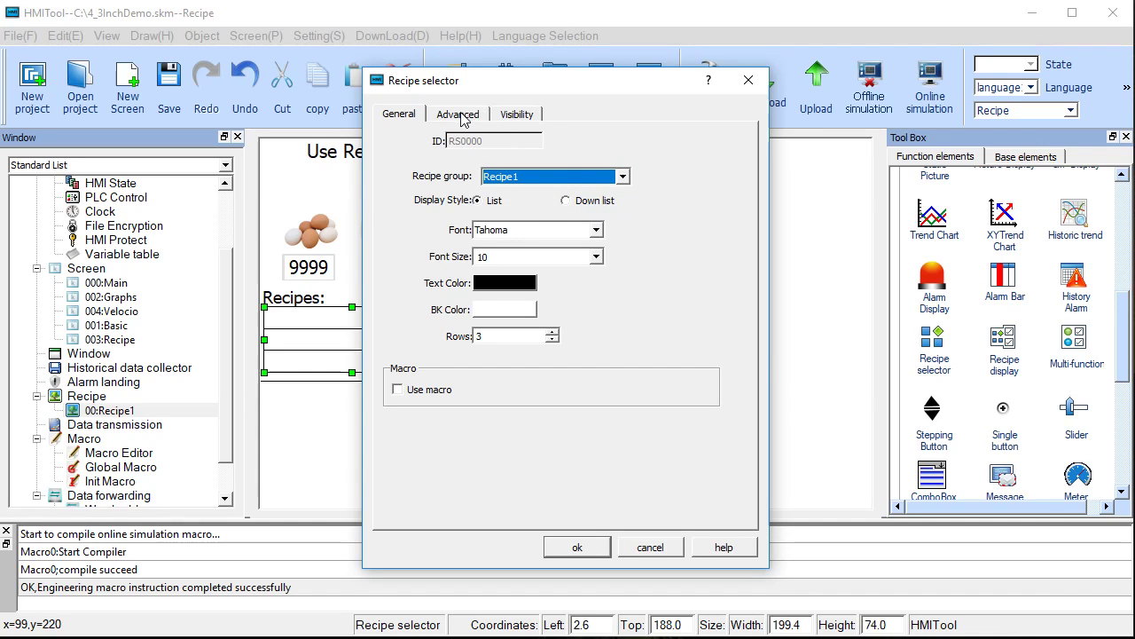
left_click(746, 81)
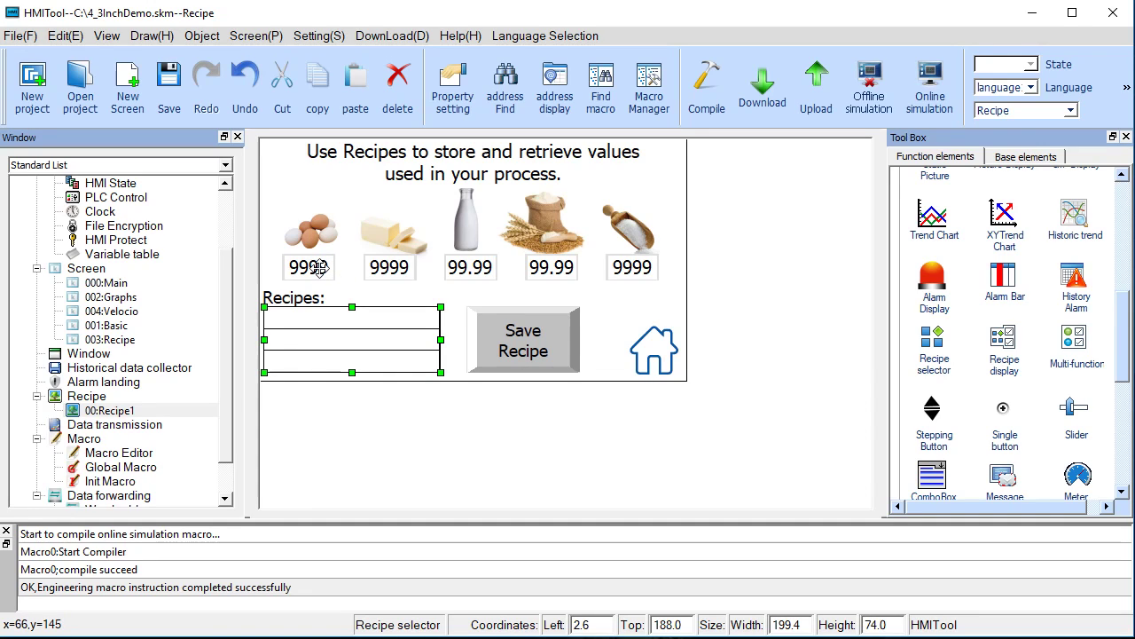
double_click(320, 268)
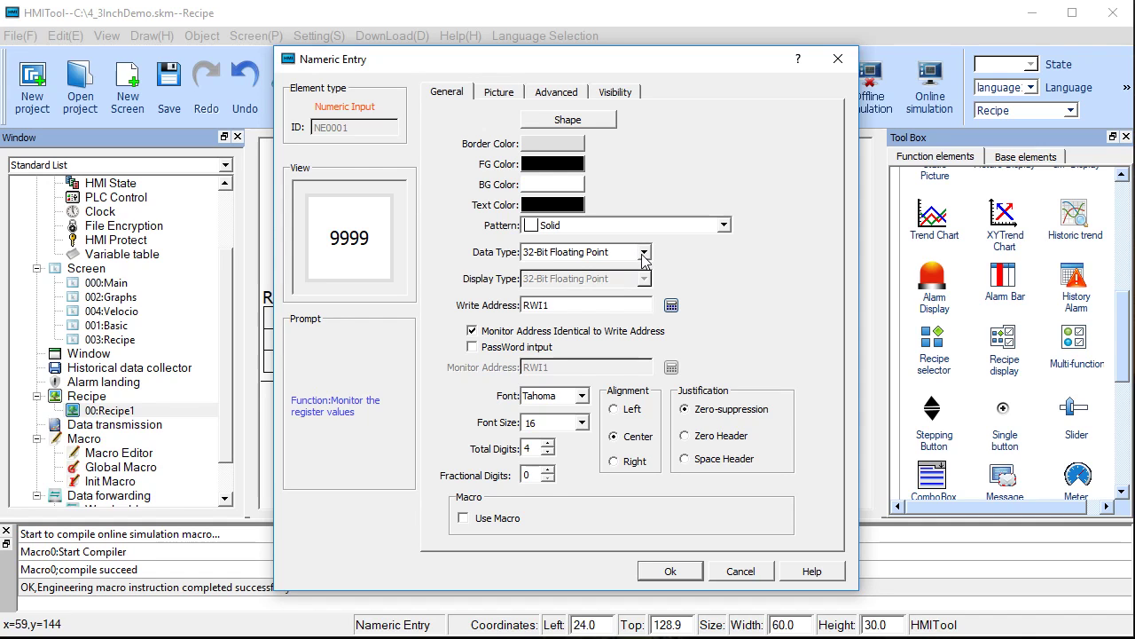
left_click(837, 58)
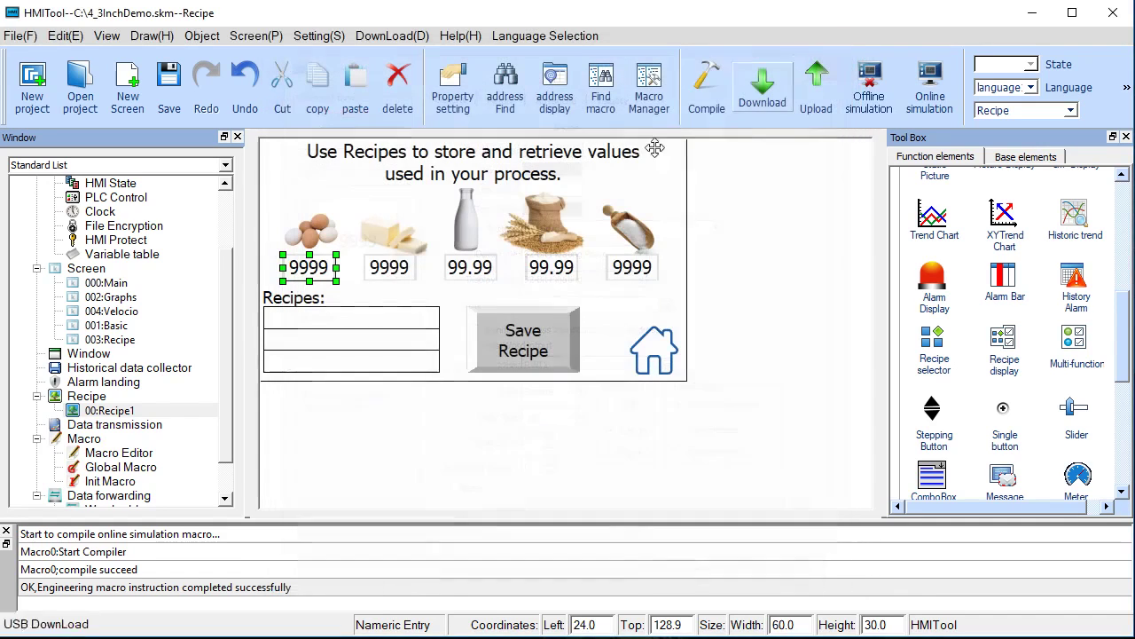
double_click(398, 280)
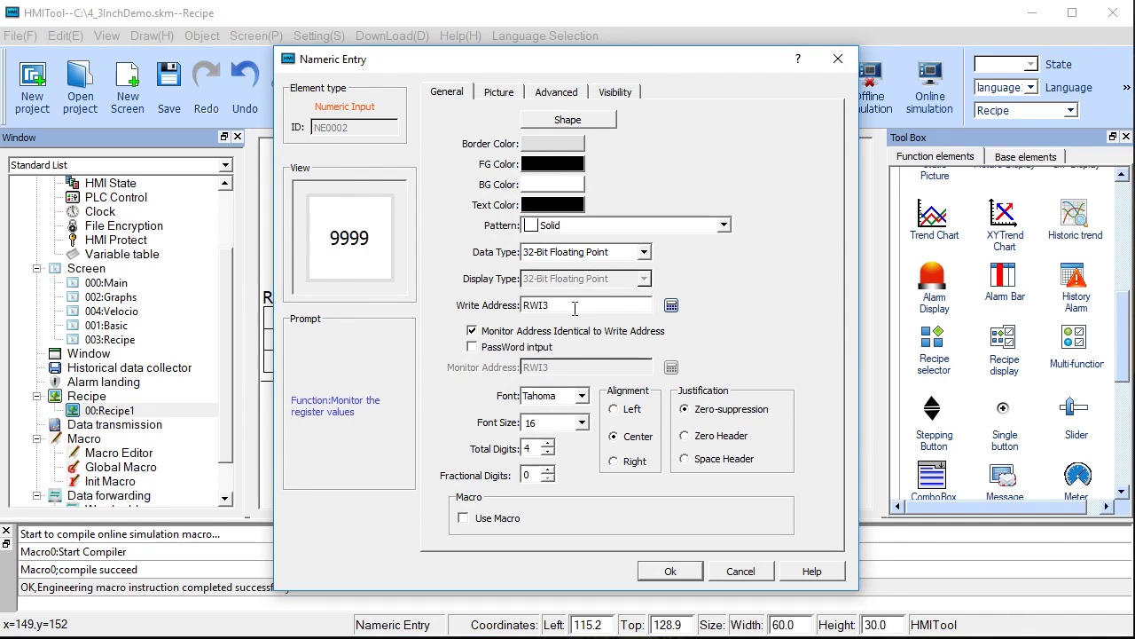
left_click(837, 59)
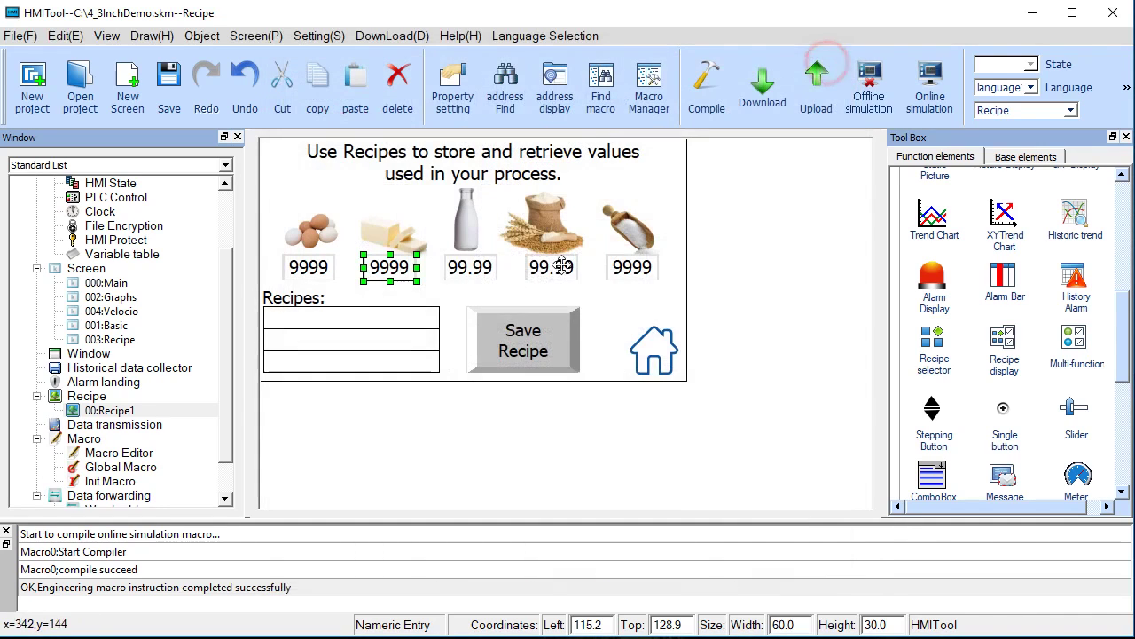
left_click(457, 275)
double_click(457, 274)
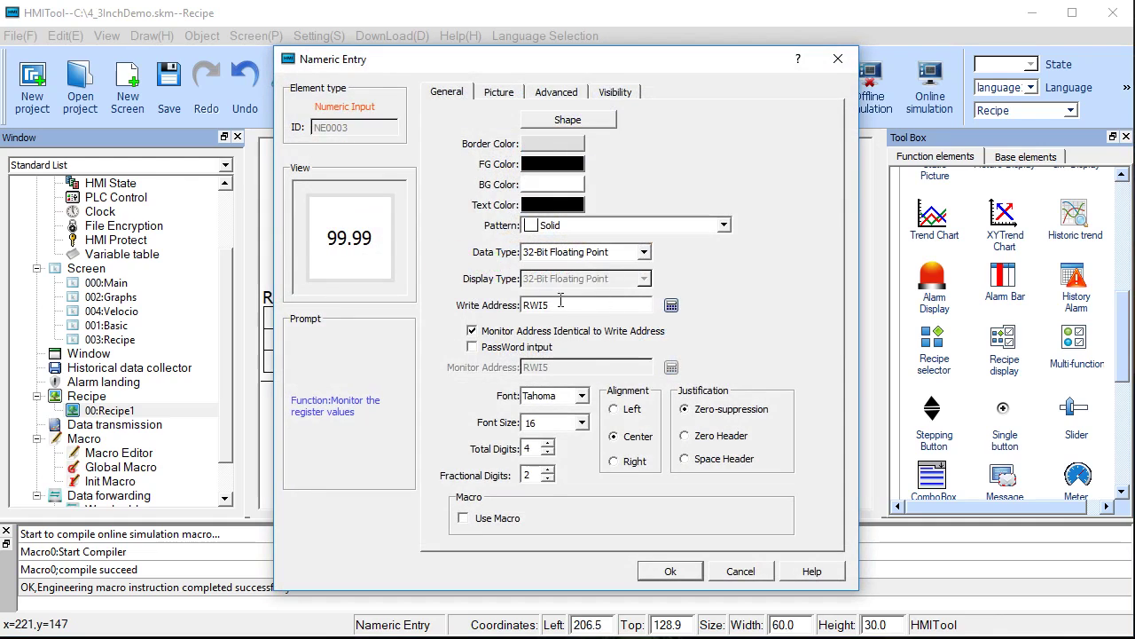
left_click(838, 57)
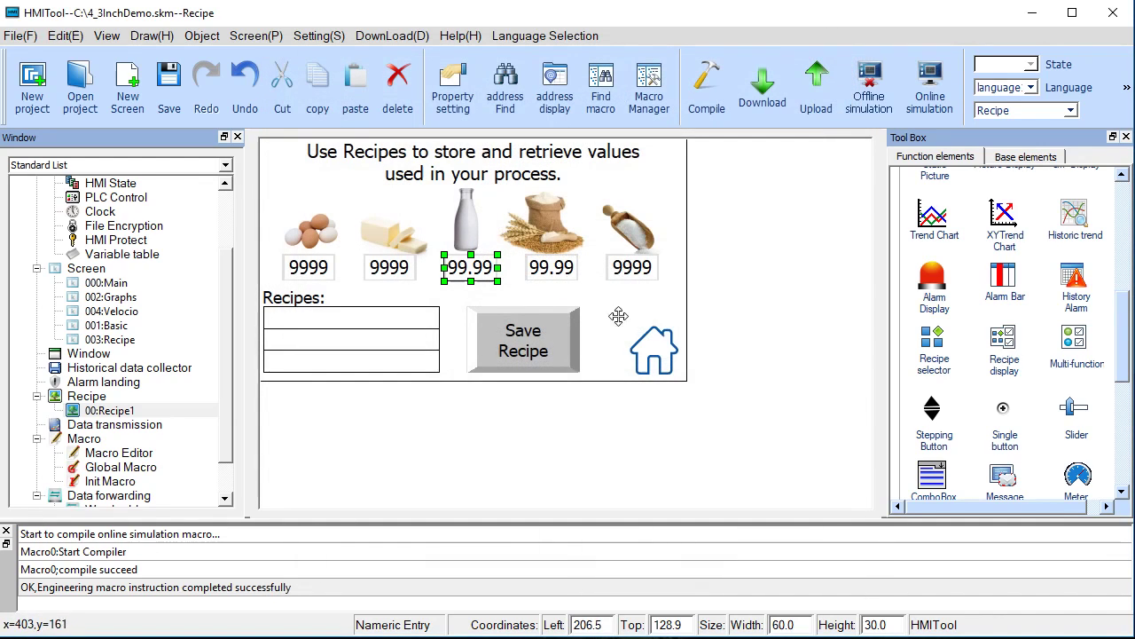
double_click(535, 344)
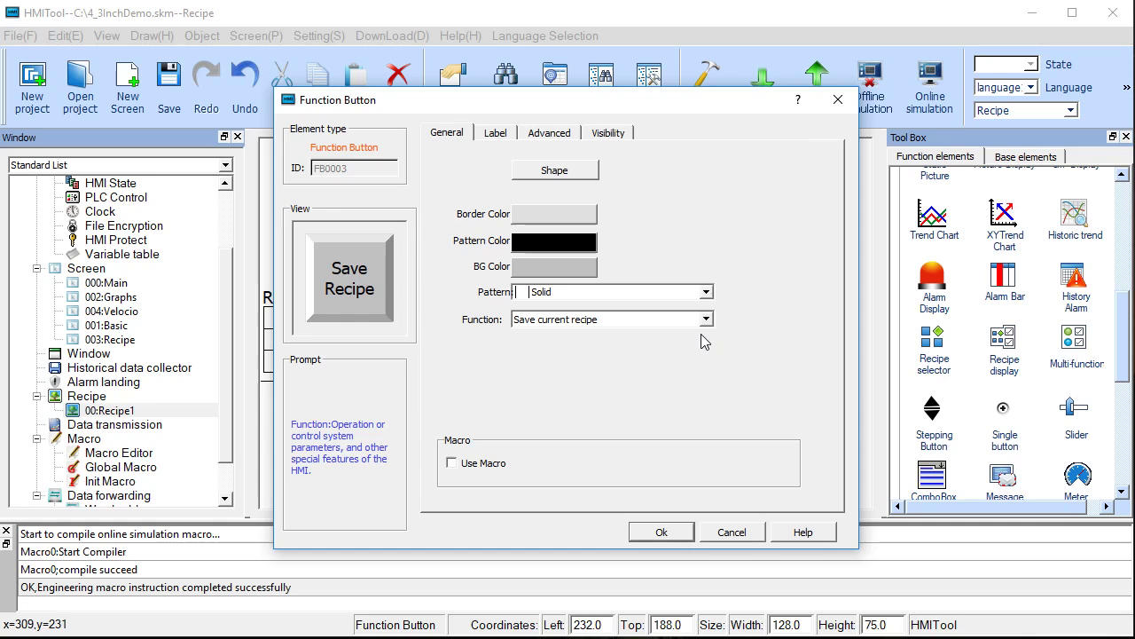
left_click(651, 321)
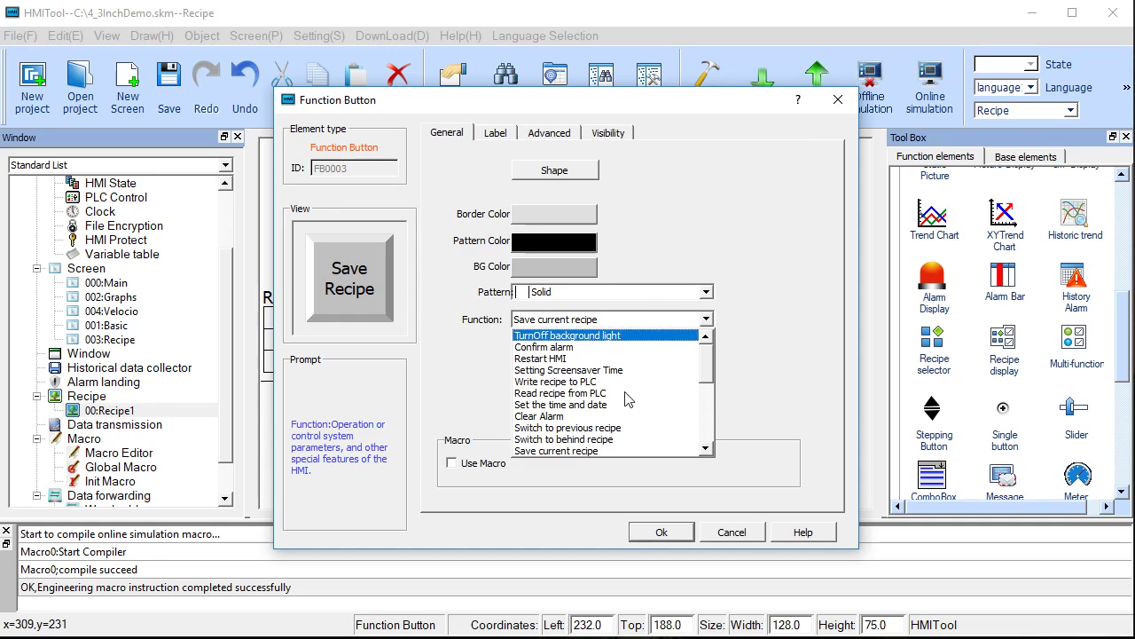
left_click(619, 451)
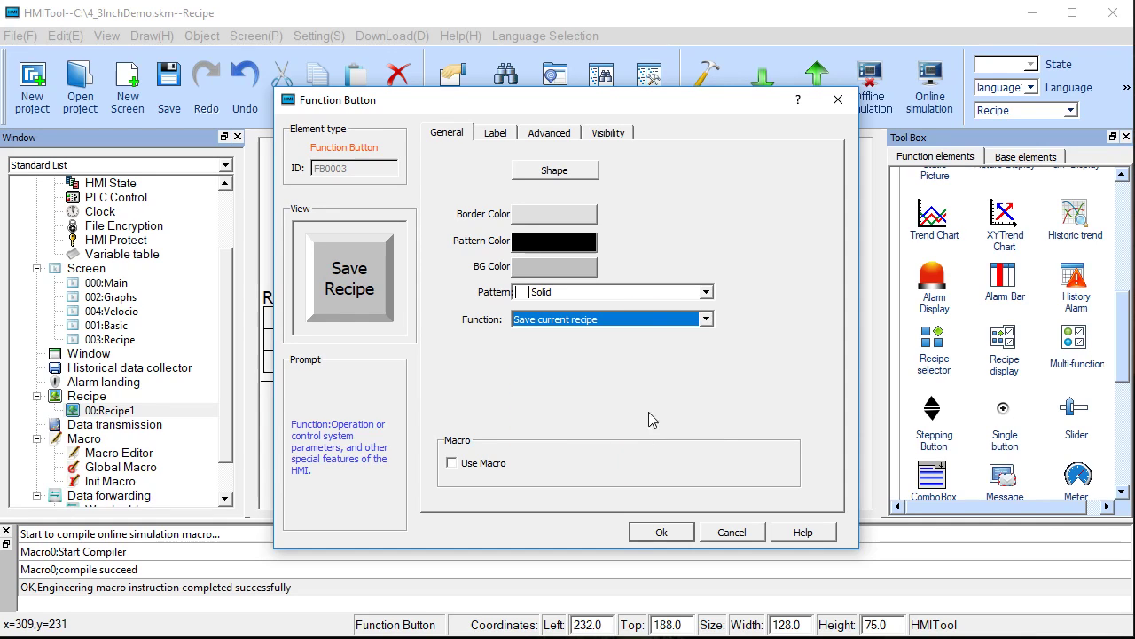
left_click(837, 100)
left_click(372, 338)
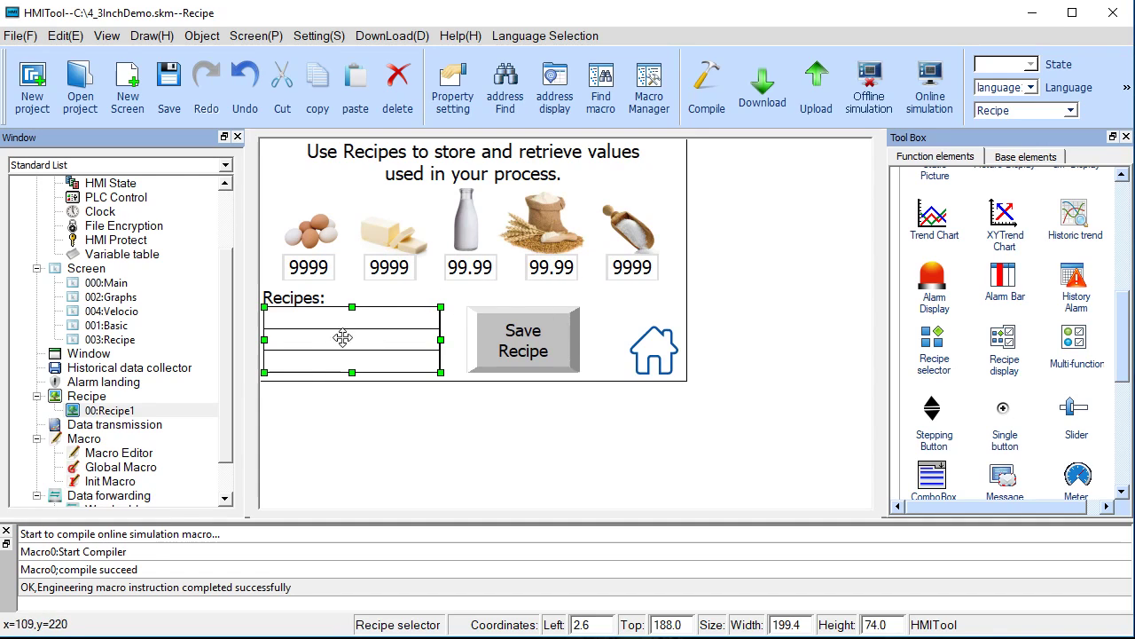
left_click(139, 411)
double_click(139, 411)
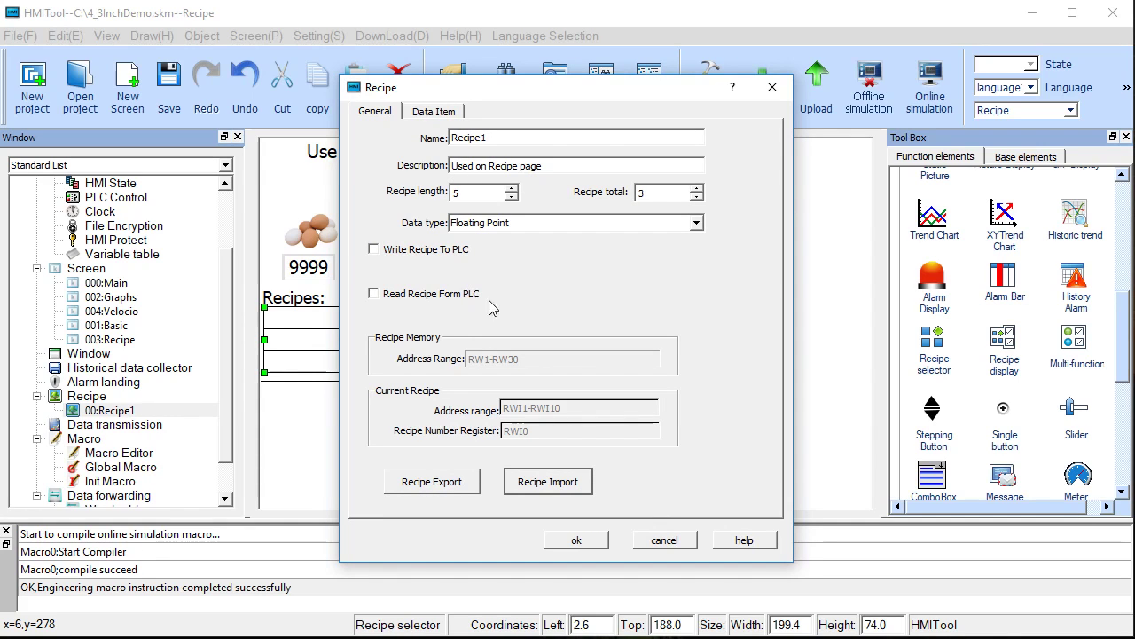
left_click(771, 88)
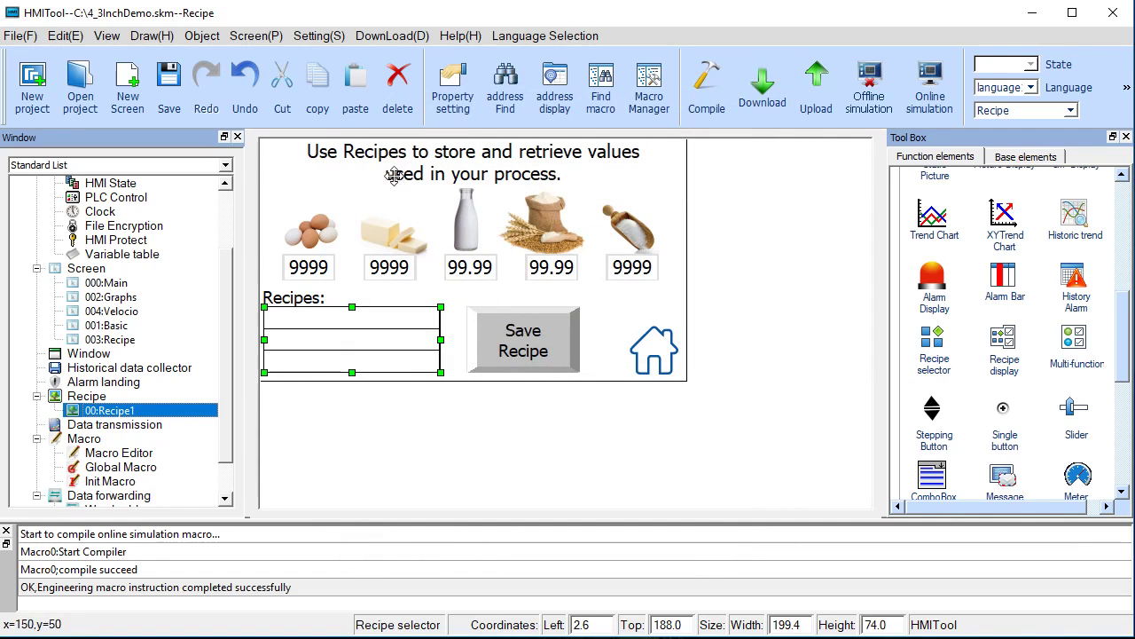
Open the HMITool online help and widen its navigation pane on the Contents tab
left_click(454, 37)
left_click(467, 60)
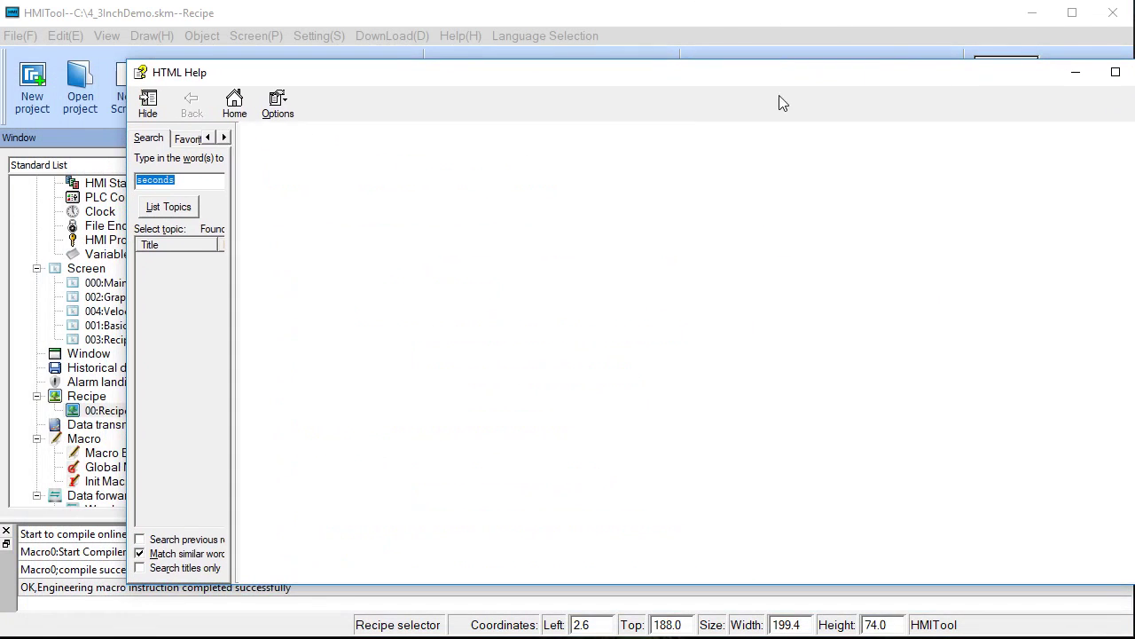
left_click_drag(236, 204, 460, 199)
left_click(153, 139)
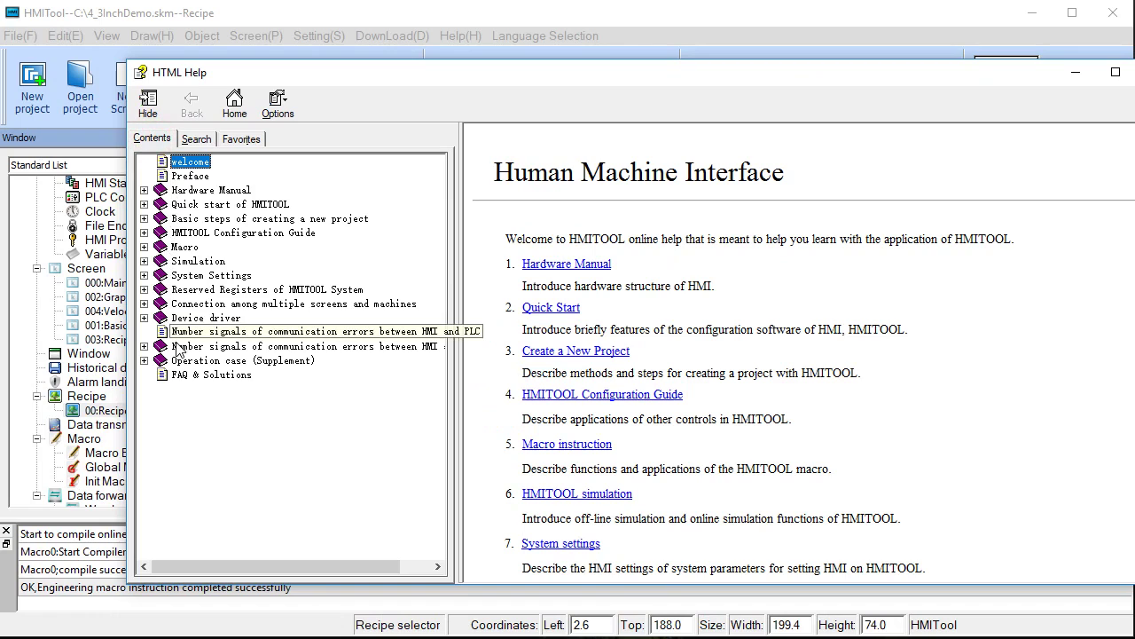
Search the help for 'recipe' and open the Recipe topic, showing it in the contents tree
left_click(195, 140)
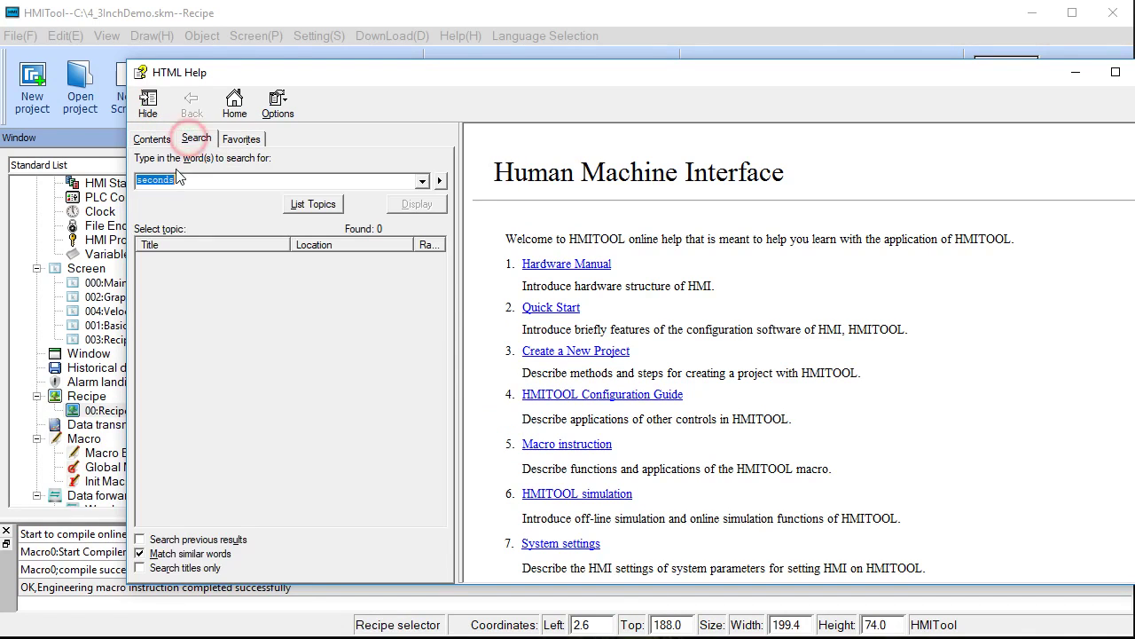
left_click(180, 180)
double_click(180, 180)
type("re")
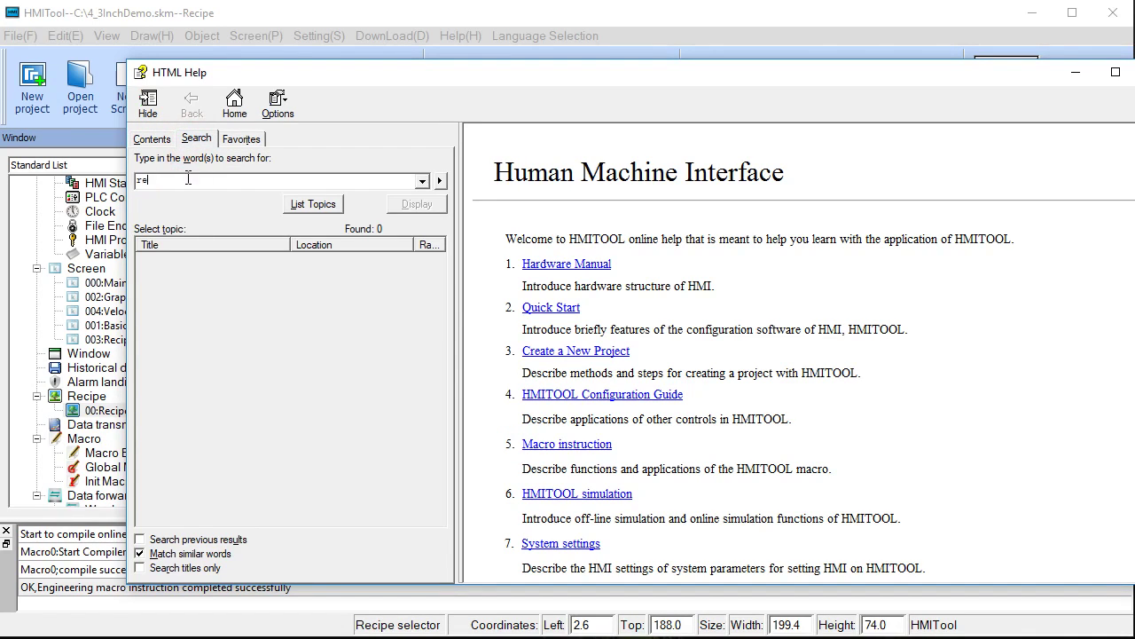
type("cipe")
key("Return")
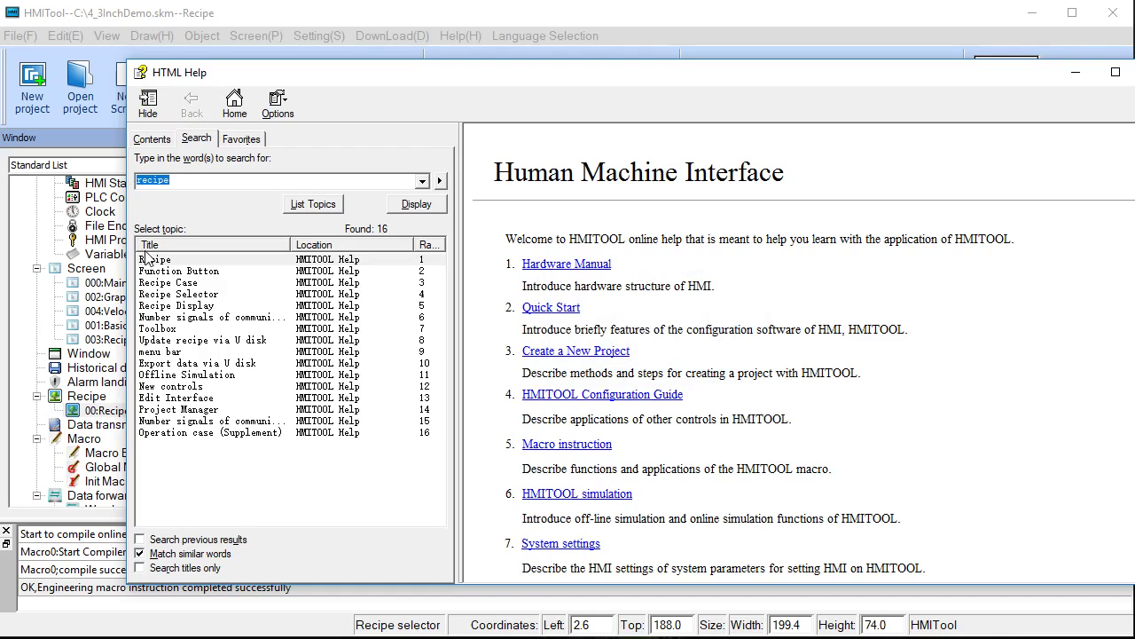
double_click(151, 259)
scroll(831, 315, "down", 5)
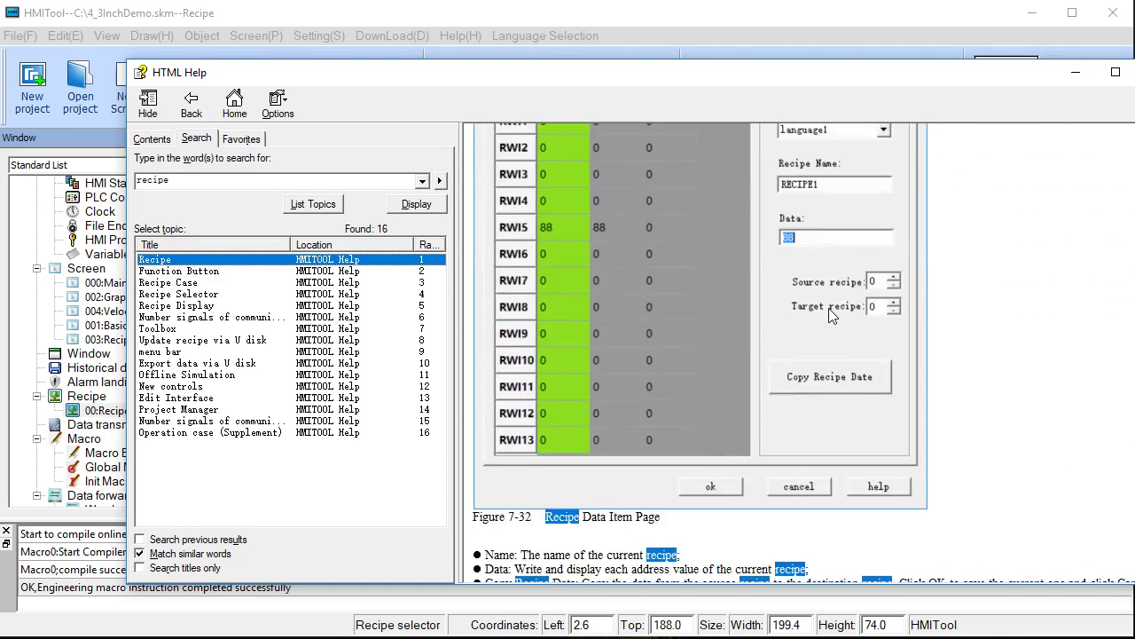
scroll(831, 315, "up", 8)
left_click(152, 139)
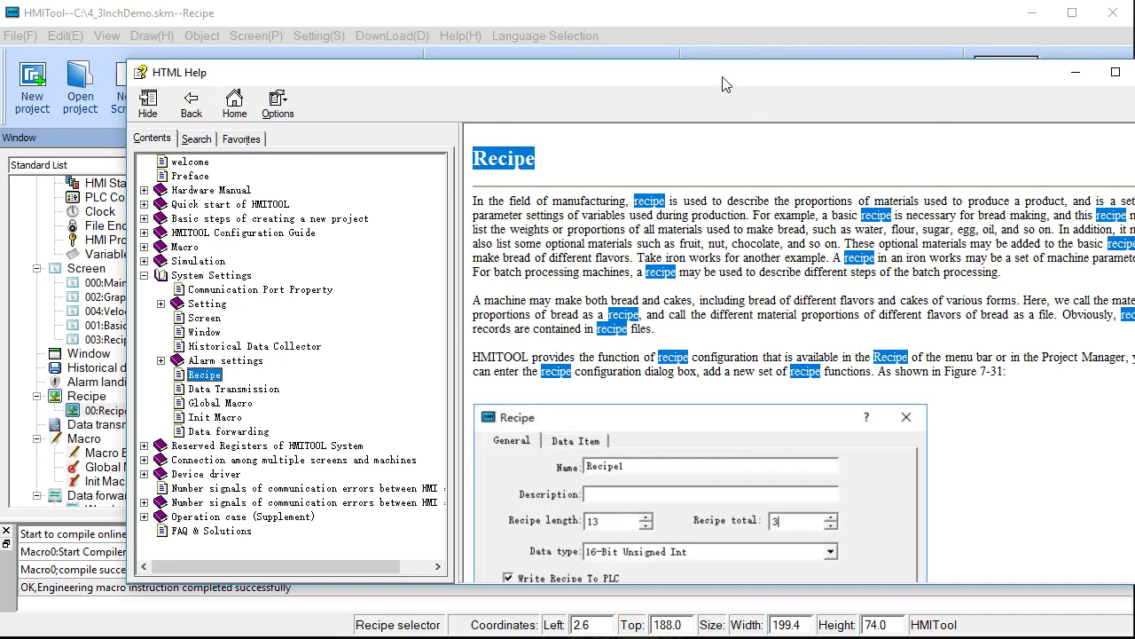
left_click_drag(723, 83, 628, 72)
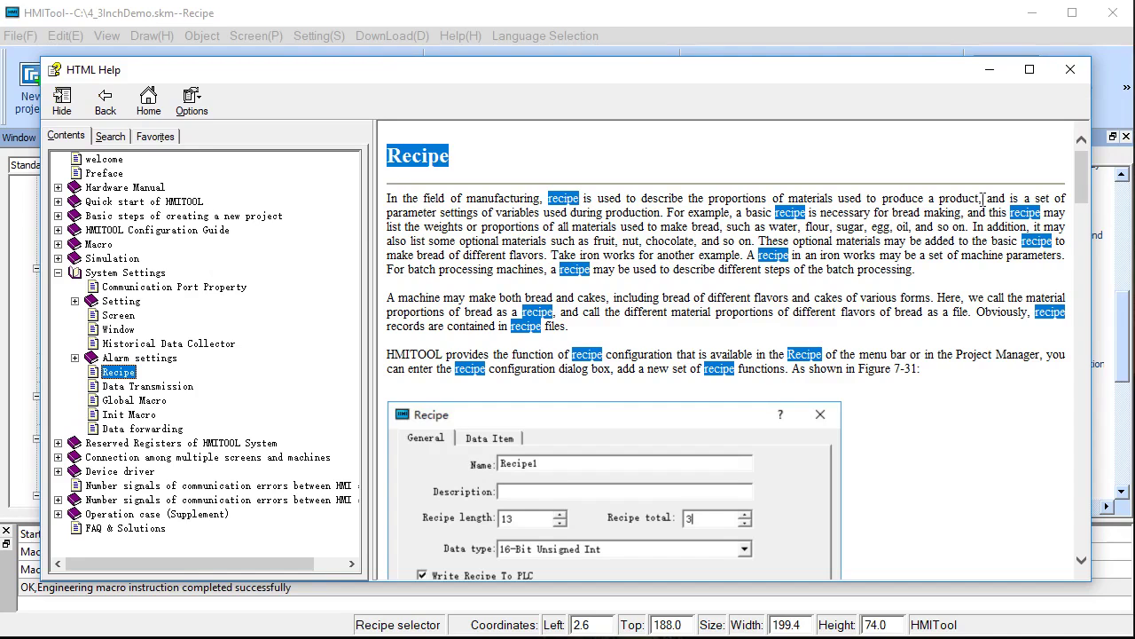
Close the help window and open the 004:Velocio screen, selecting its thank-you picture
left_click(1071, 69)
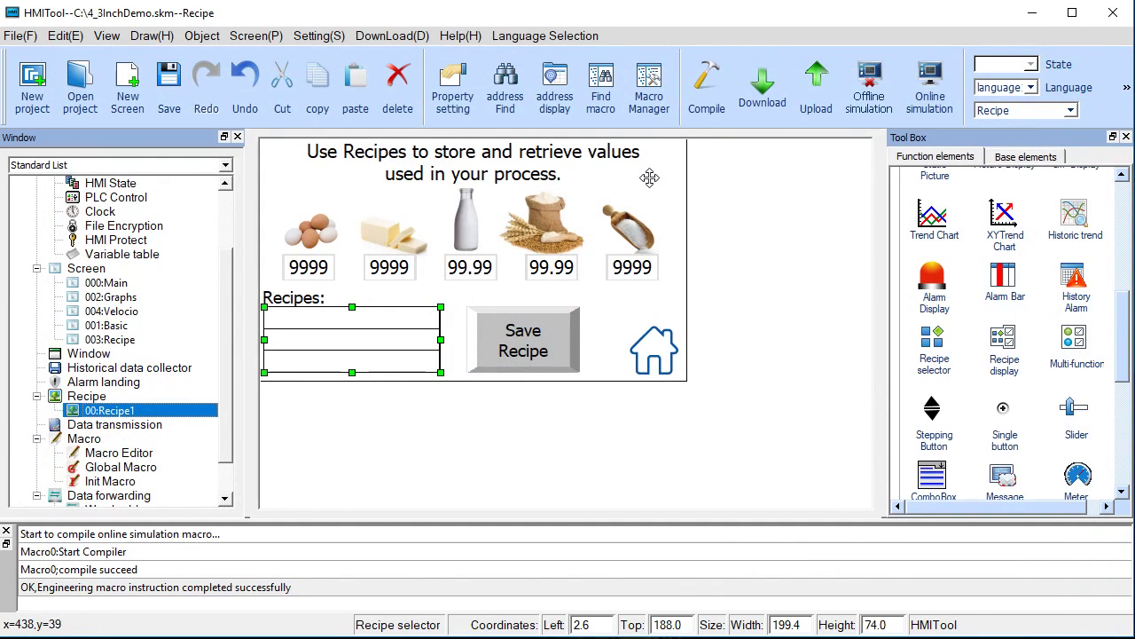
double_click(113, 312)
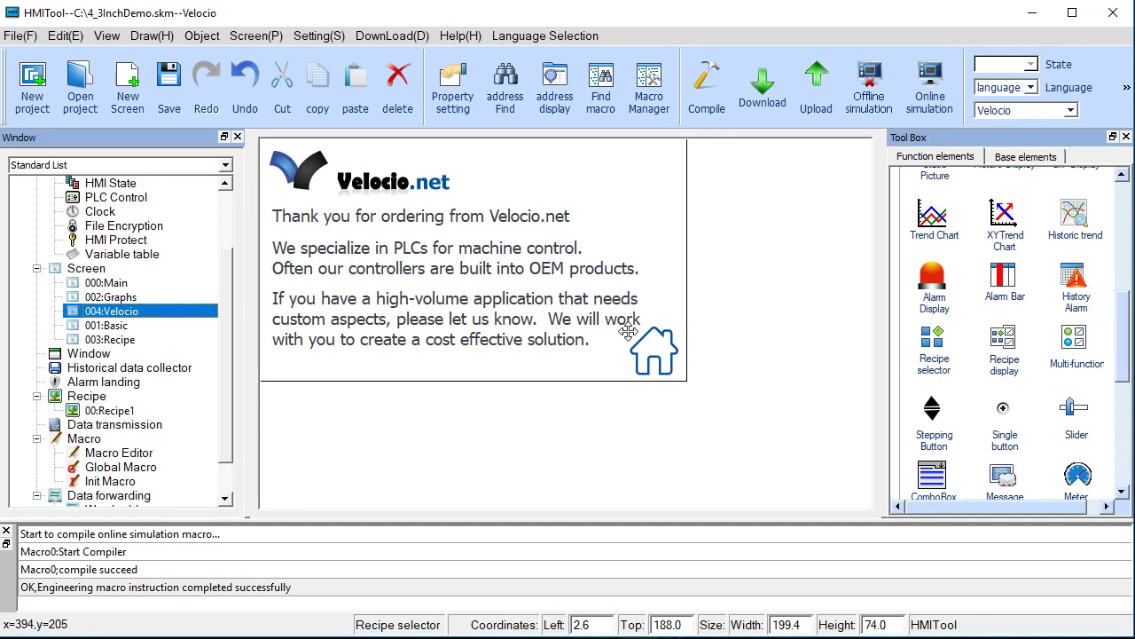
left_click(354, 177)
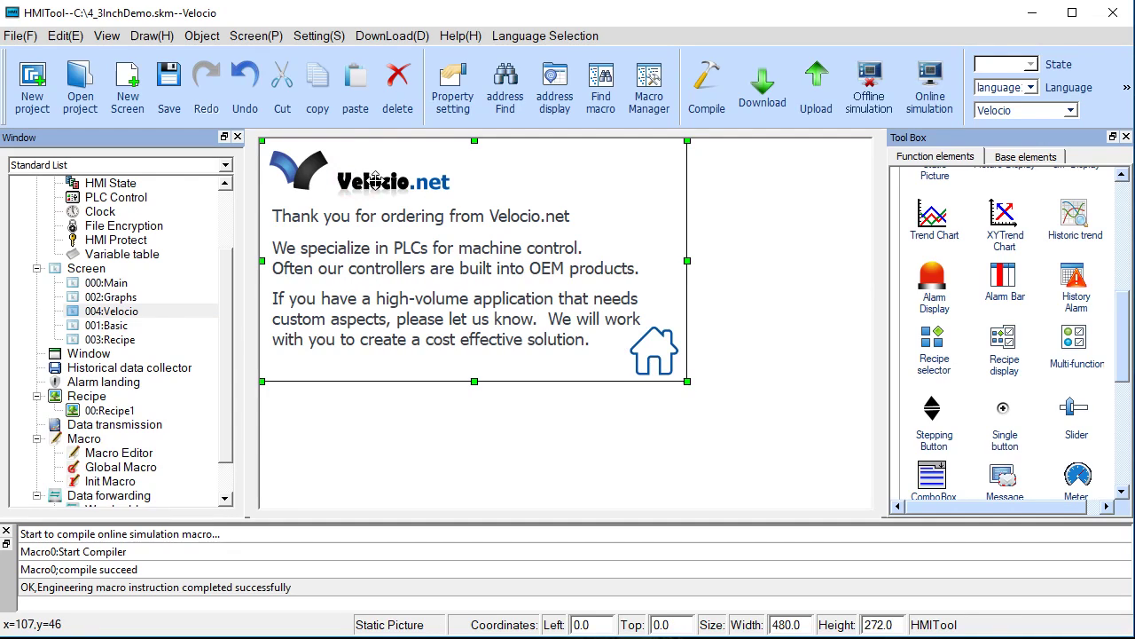